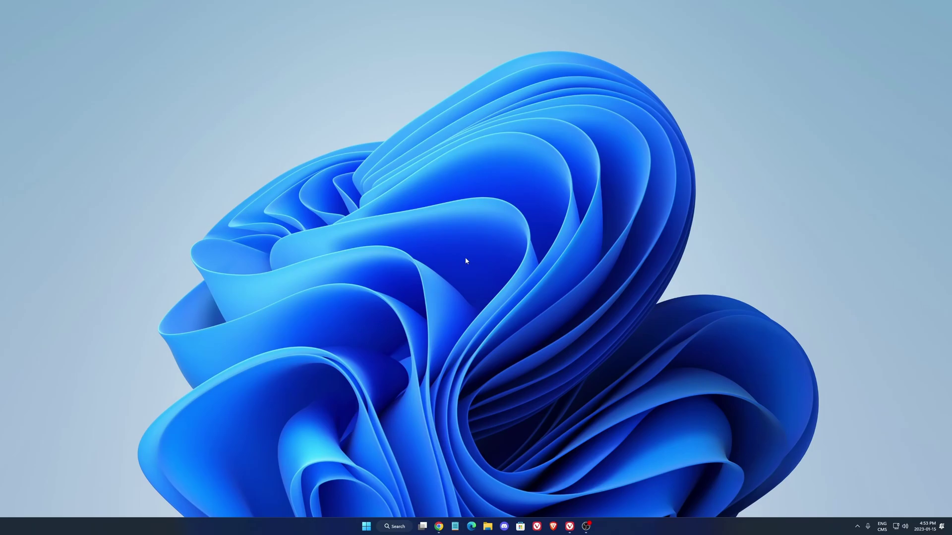
Search 'windows update' and run a fresh update check, confirming the PC is up to date
click(395, 528)
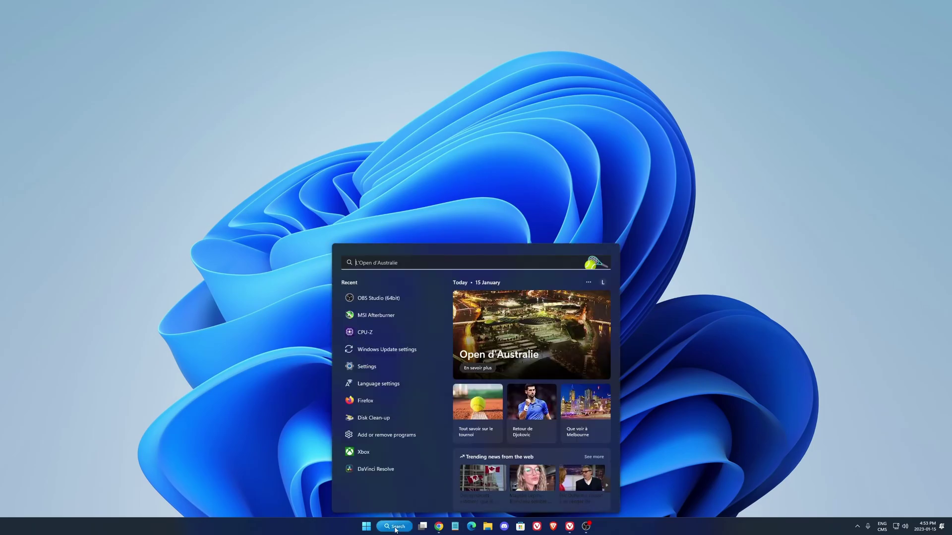
text(windows)
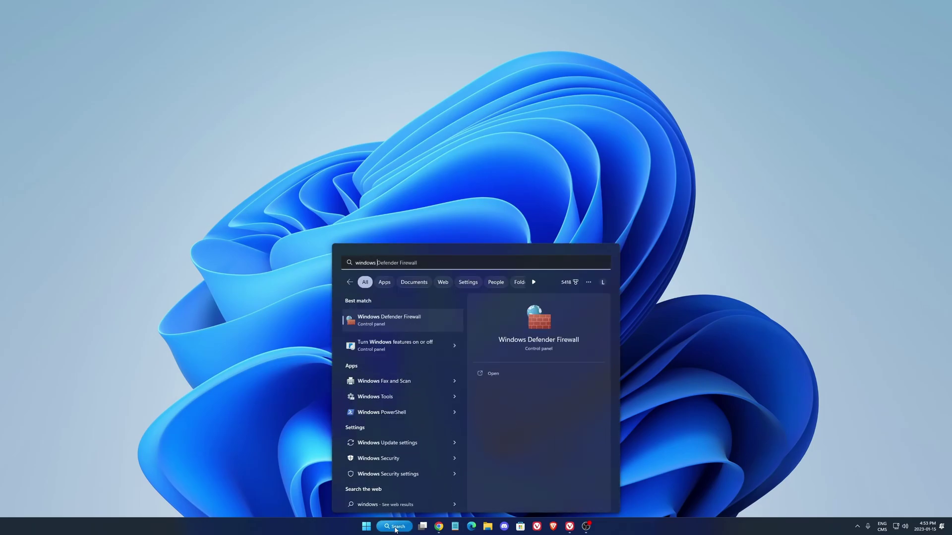
text( update)
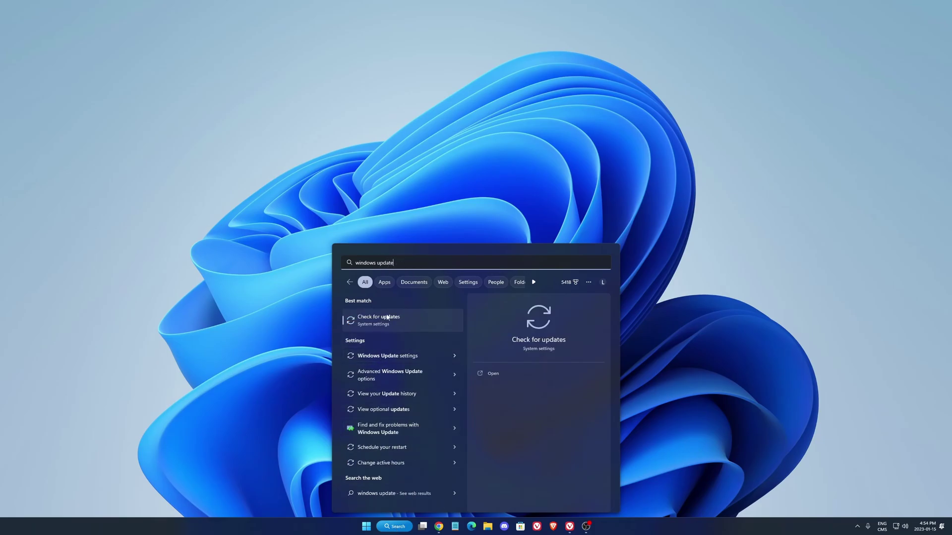
click(387, 317)
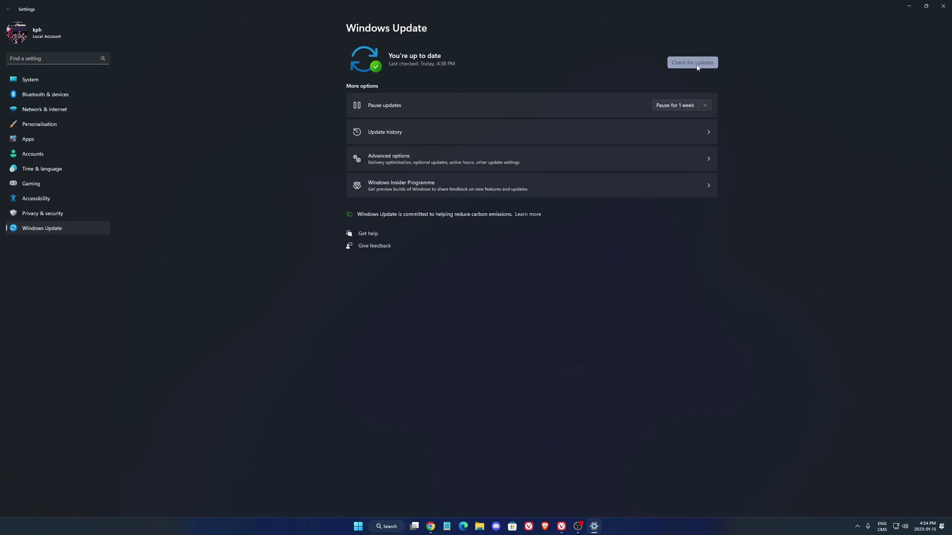
click(692, 62)
Find 'performance' in settings and set Performance Options to Adjust for best performance
click(81, 58)
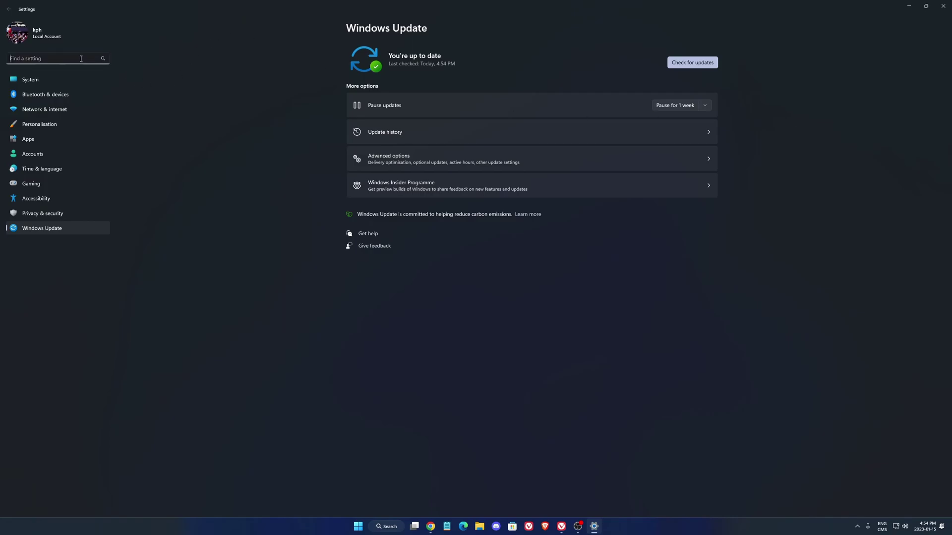
text(performance)
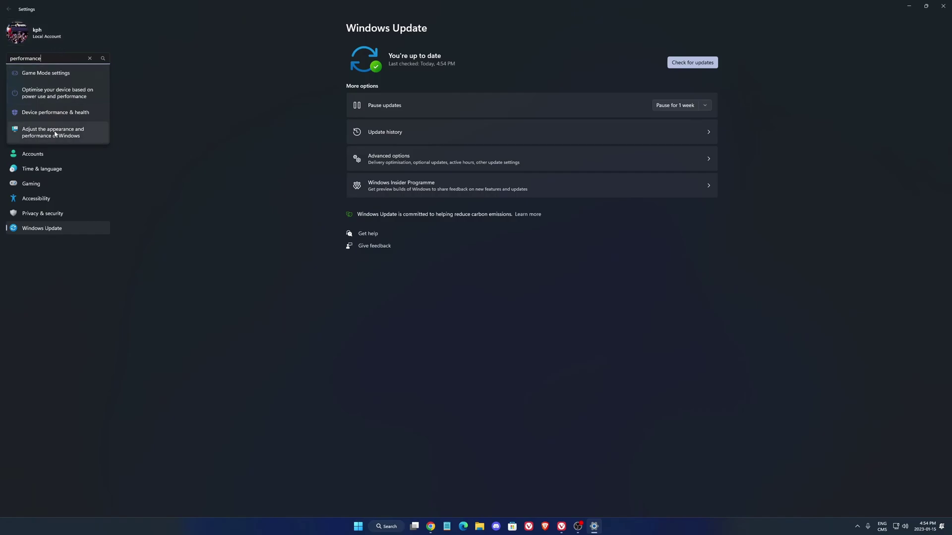
click(60, 135)
drag(170, 69, 370, 80)
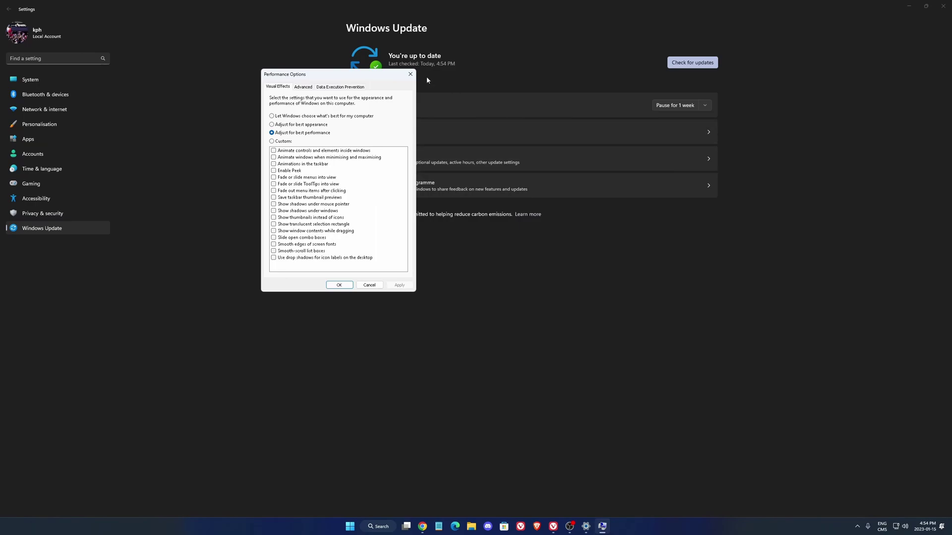
Apply the best-performance visual effects and go to Apps > Installed apps
click(340, 285)
click(30, 80)
click(60, 139)
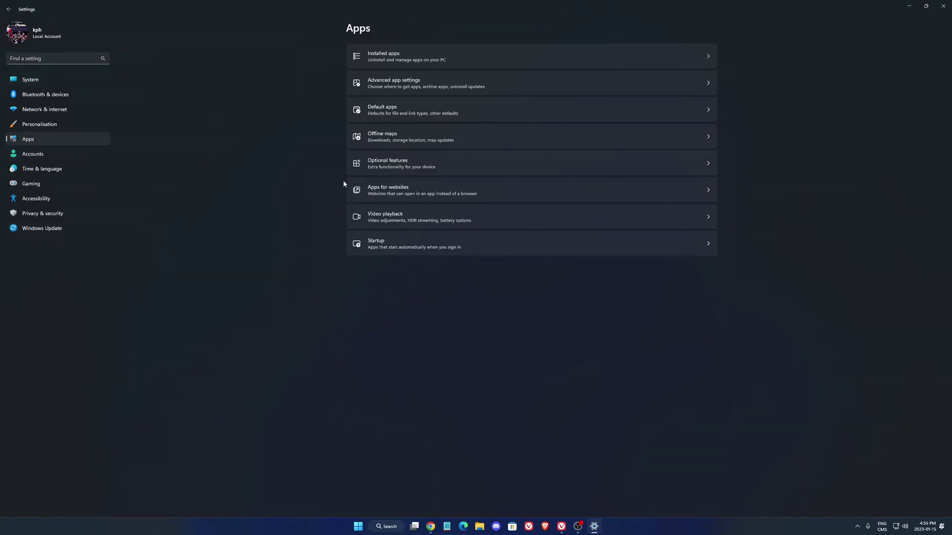
click(407, 58)
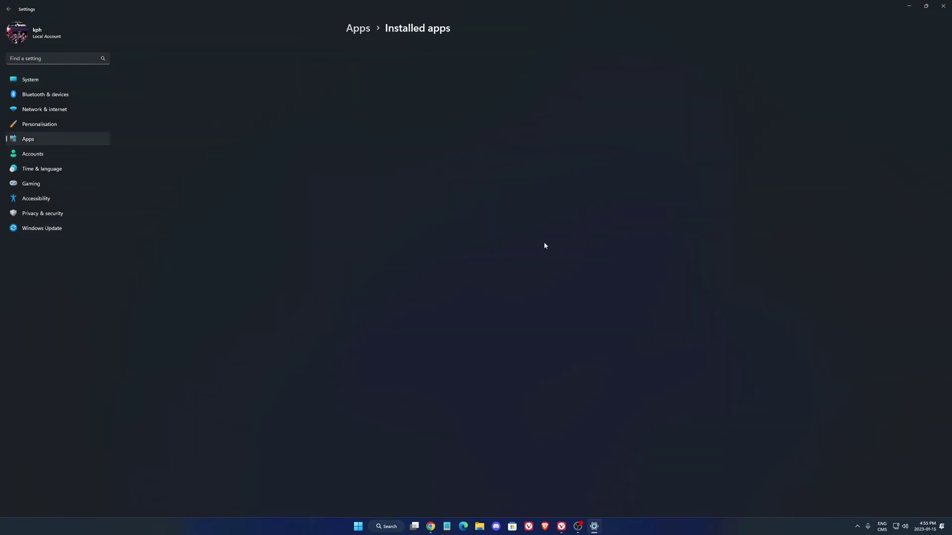
Scroll through the 139 installed apps sorted by name A to Z
scroll(468, 188, down, 2)
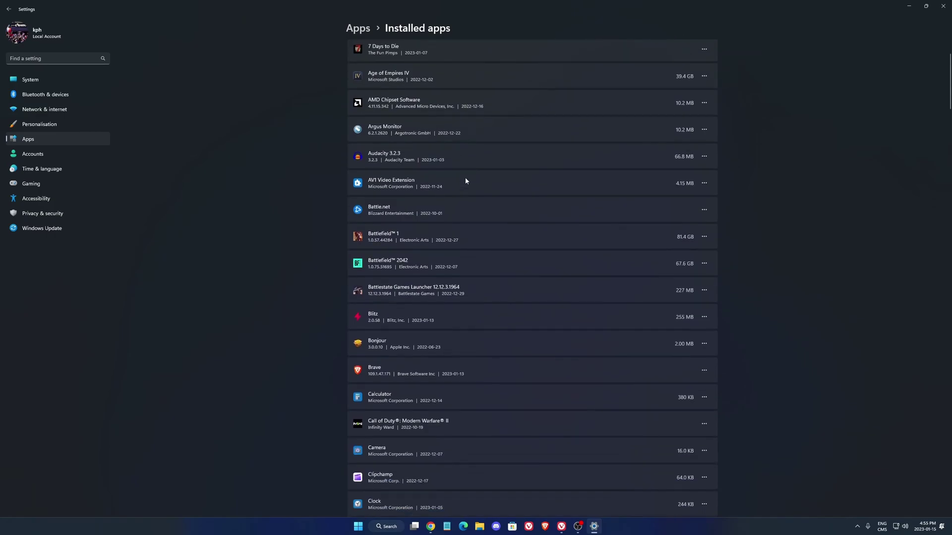
scroll(466, 181, down, 10)
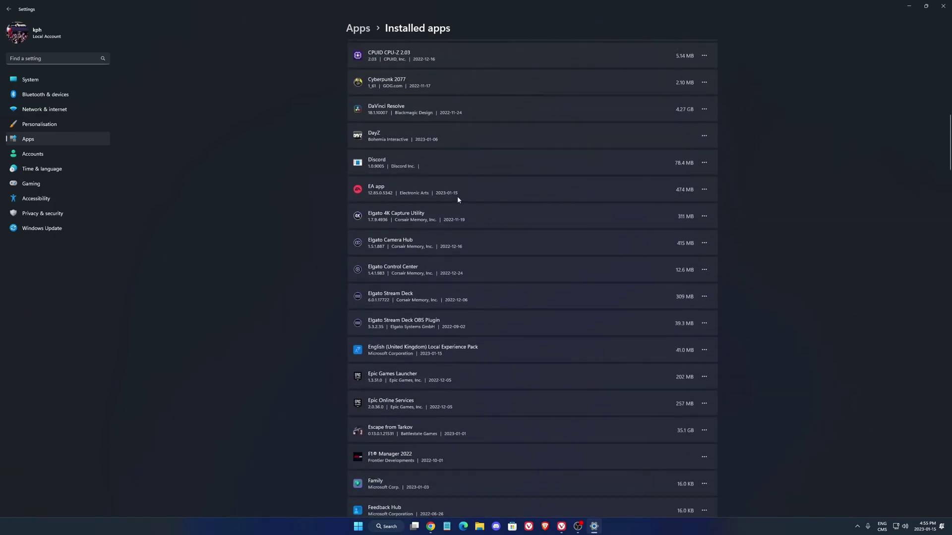
scroll(457, 199, down, 12)
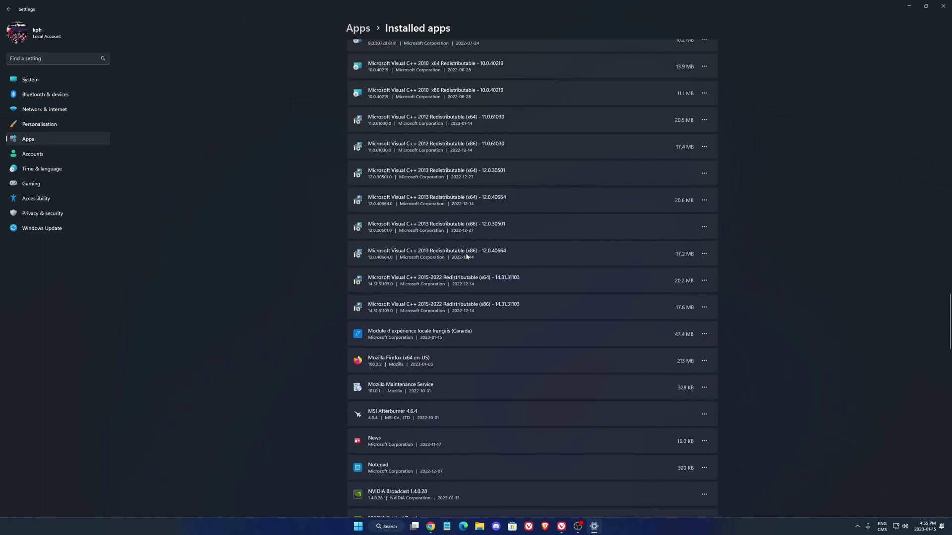
scroll(471, 265, down, 15)
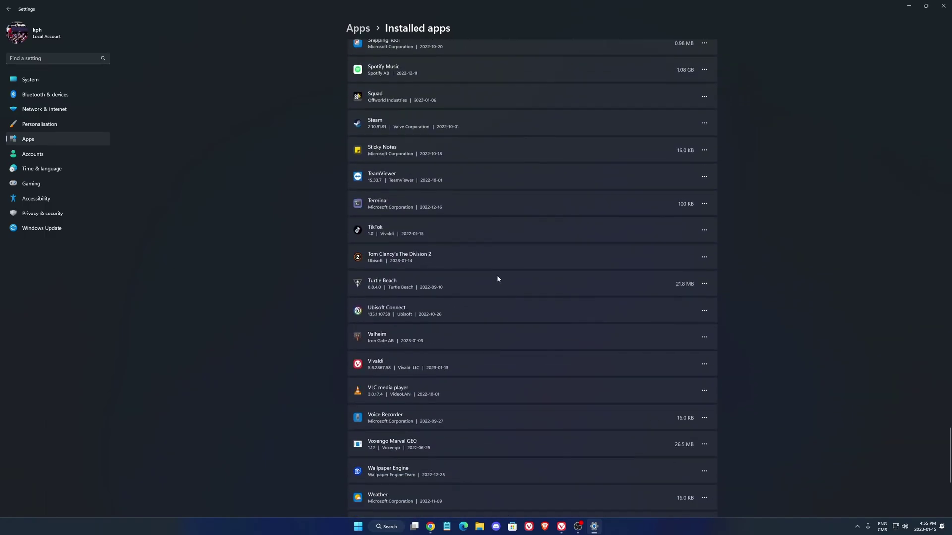
scroll(548, 223, down, 5)
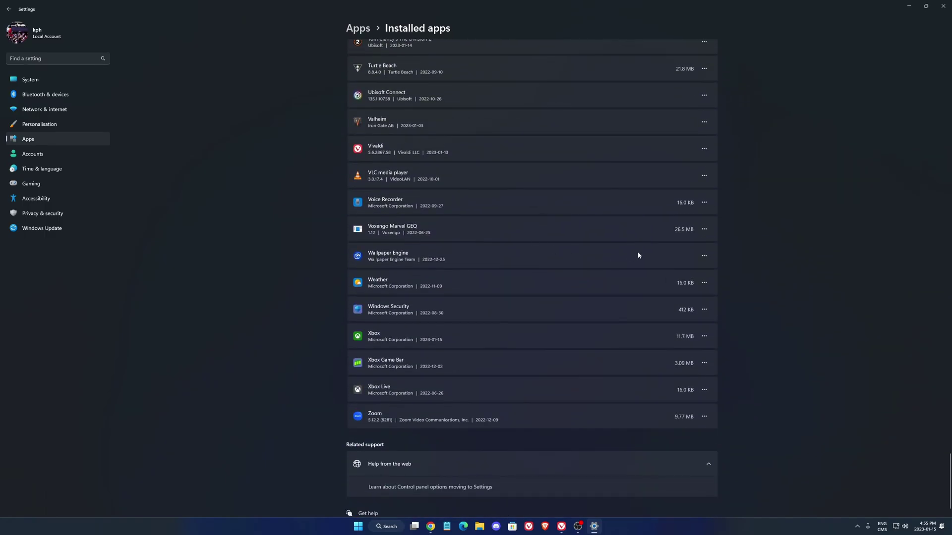
scroll(638, 254, up, 15)
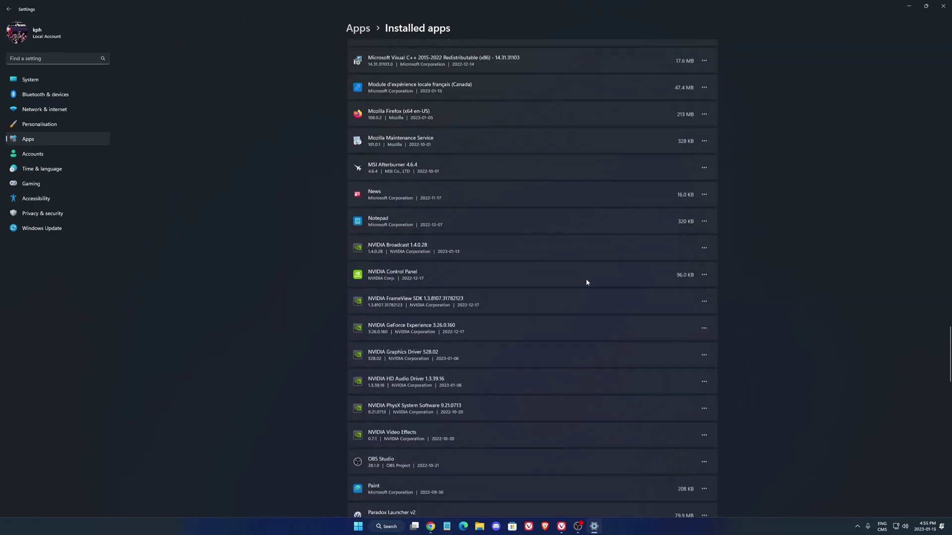
scroll(584, 278, up, 15)
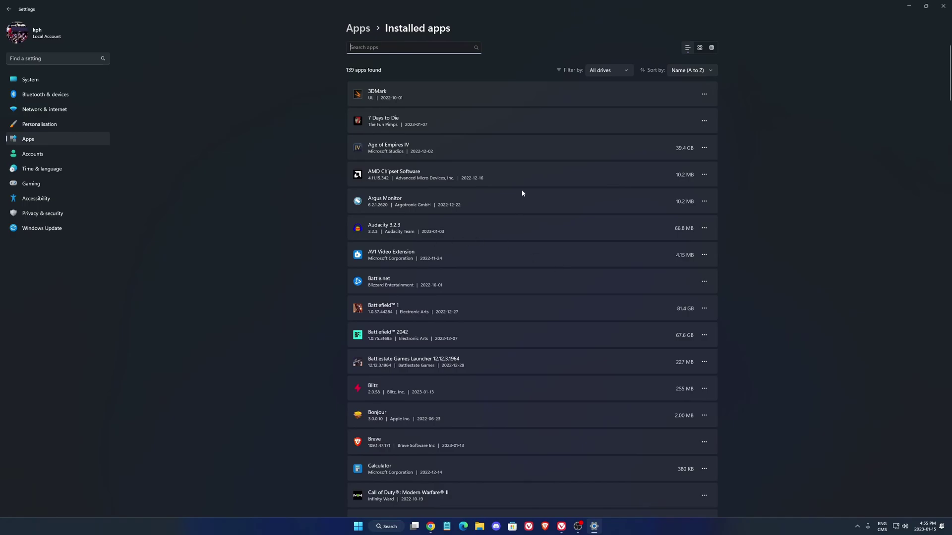
scroll(402, 213, down, 5)
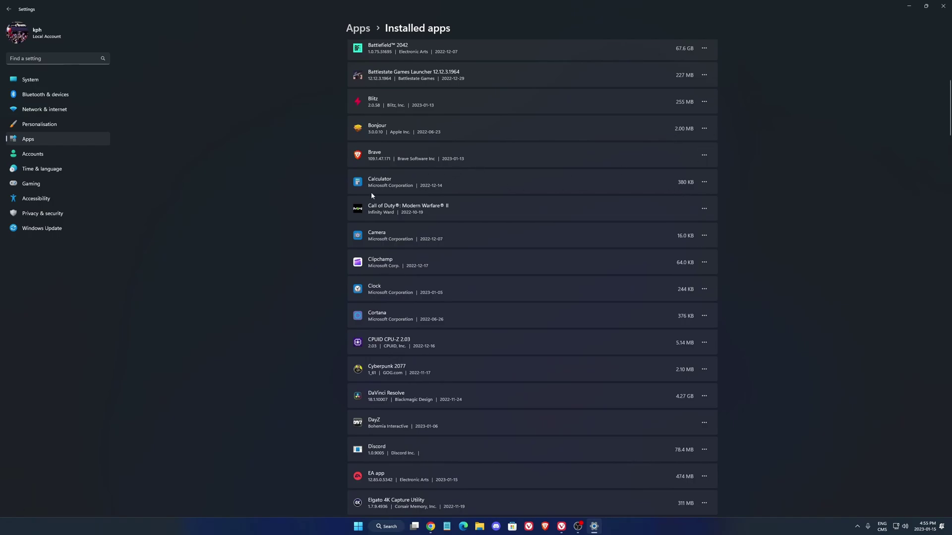
Uninstall Facial Recognition (Windows Hello) from Optional features, leaving 11 features installed
click(359, 29)
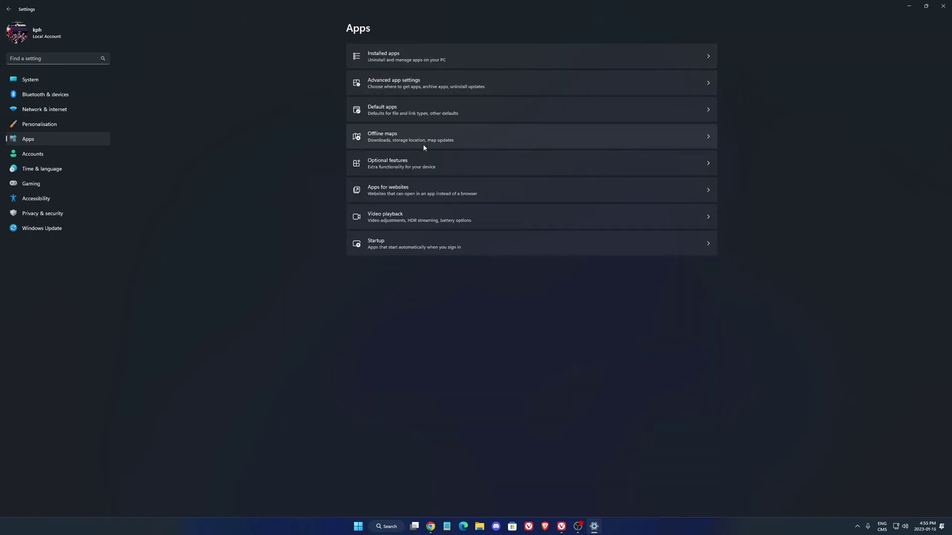
click(402, 163)
scroll(490, 182, down, 1)
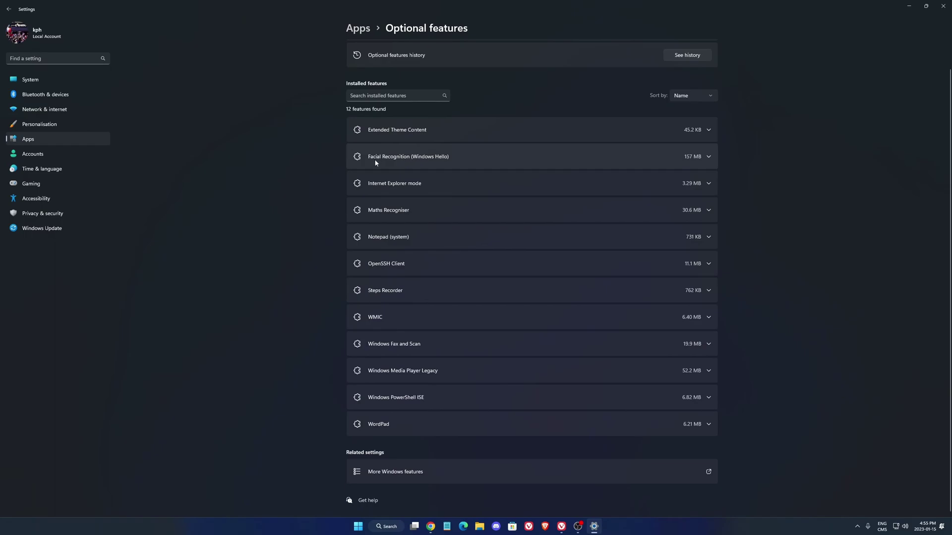
click(711, 157)
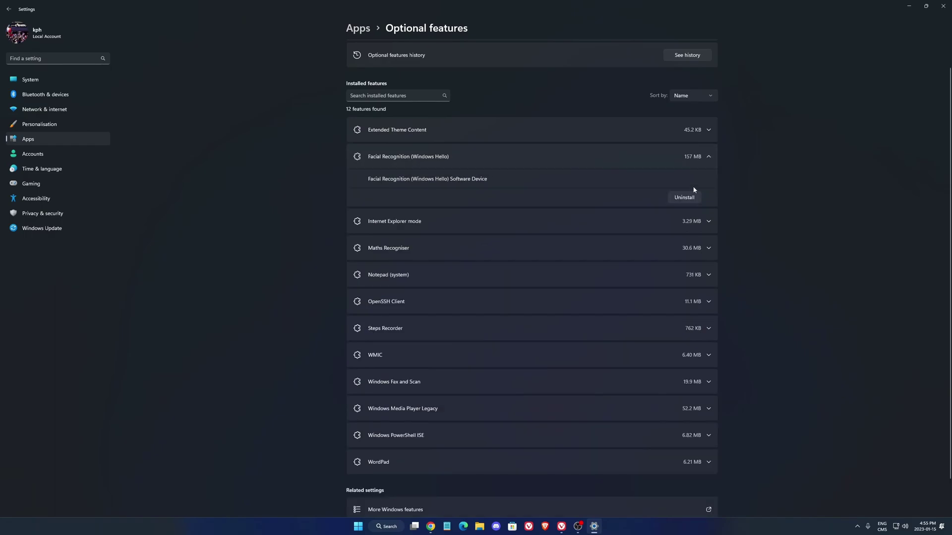
click(686, 195)
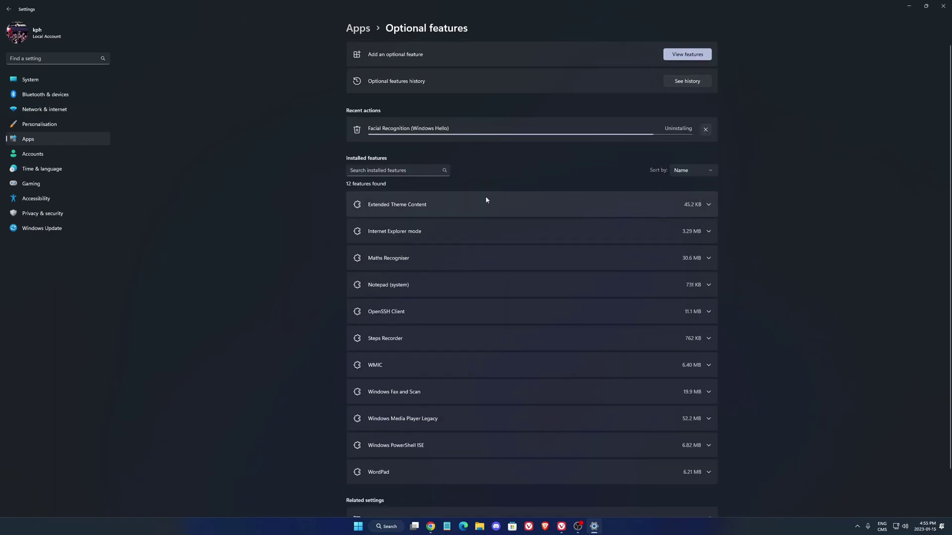
scroll(536, 219, down, 2)
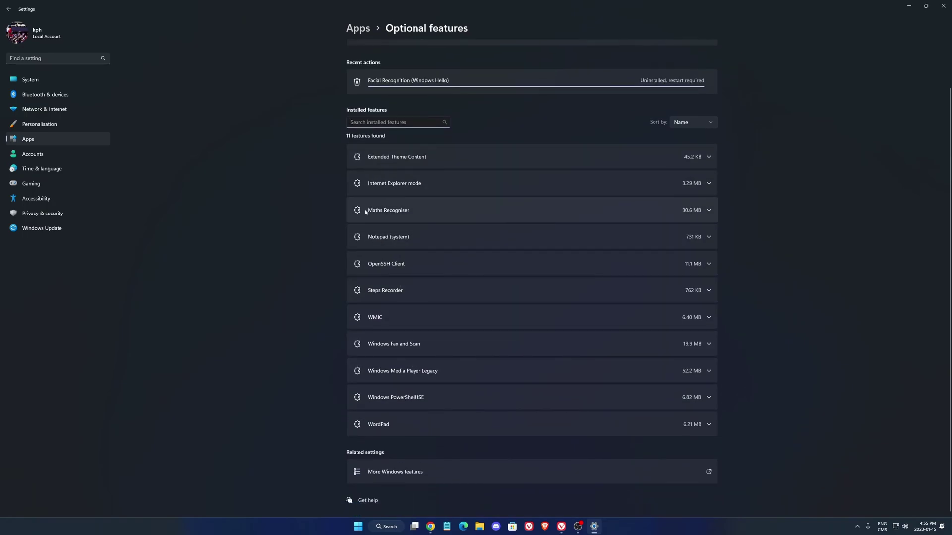
Review the Apps > Startup list and glance at the hidden notification-area icons
click(363, 32)
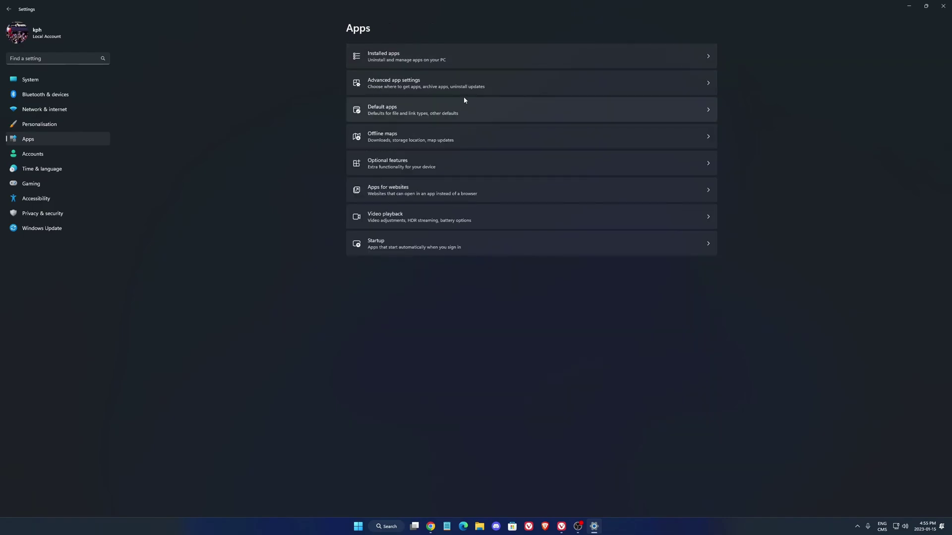
click(395, 245)
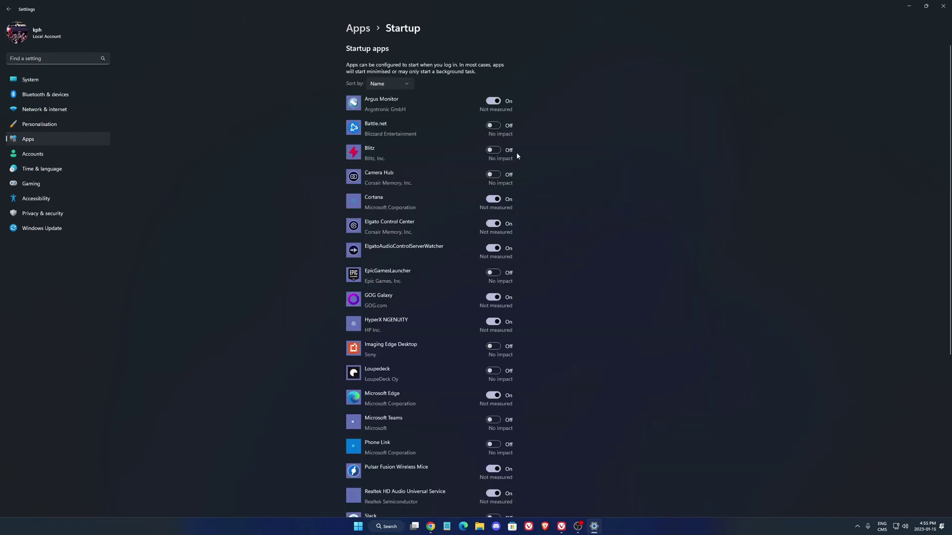
scroll(470, 227, down, 5)
scroll(464, 236, up, 5)
scroll(471, 208, down, 4)
scroll(478, 219, up, 4)
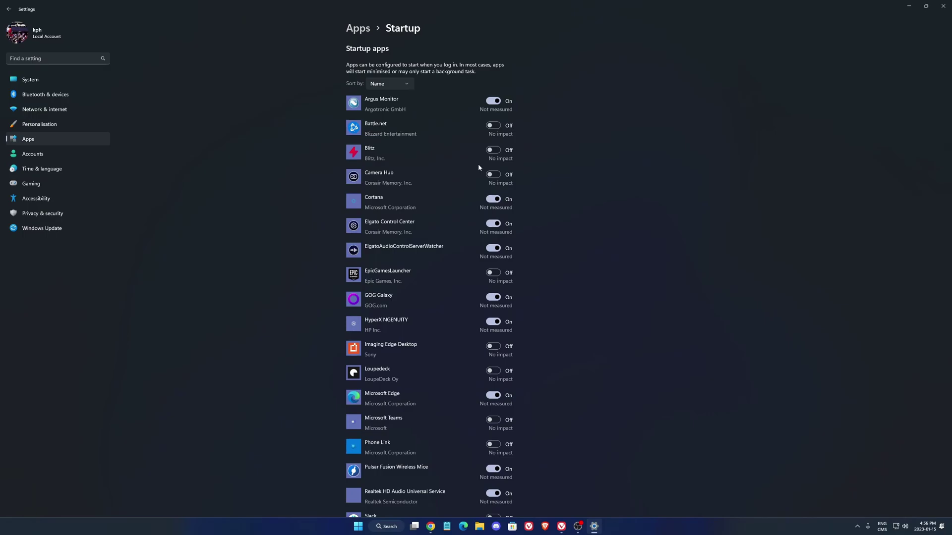
click(857, 527)
click(729, 400)
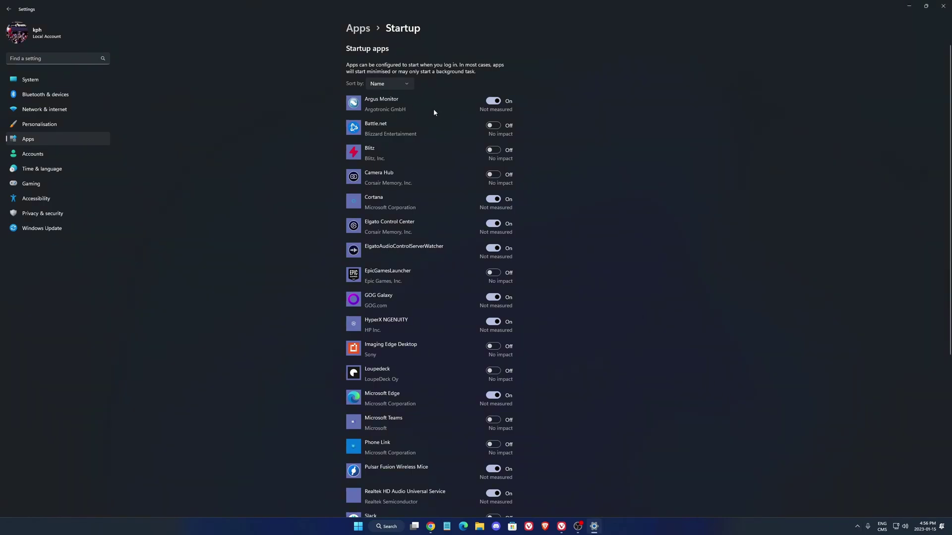
Switch Microsoft Edge off as a startup app and return to Apps
scroll(445, 125, down, 5)
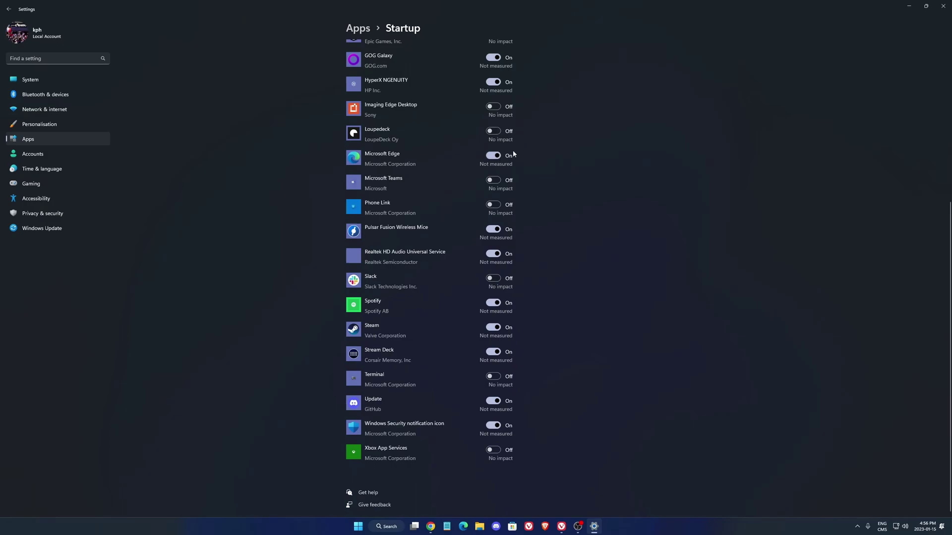
click(493, 156)
scroll(558, 195, up, 5)
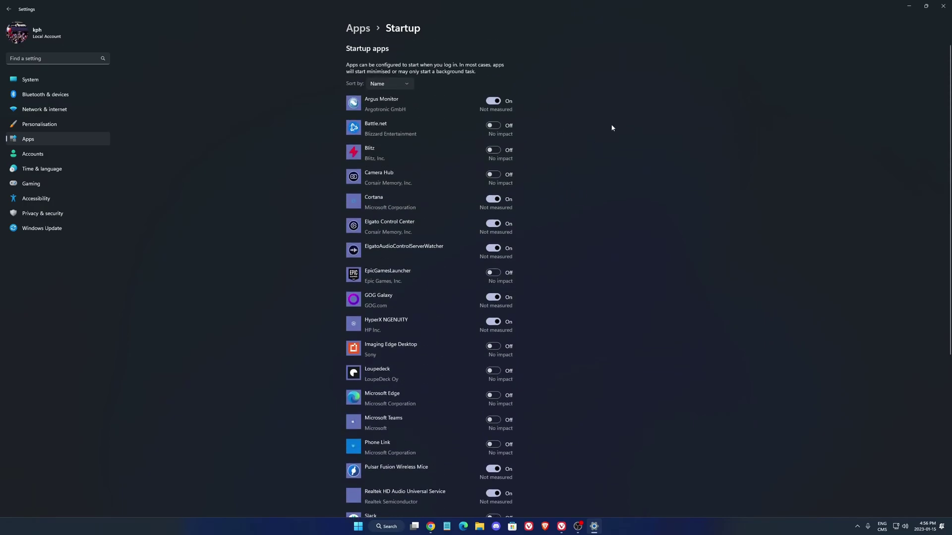
scroll(545, 203, down, 5)
scroll(545, 203, up, 5)
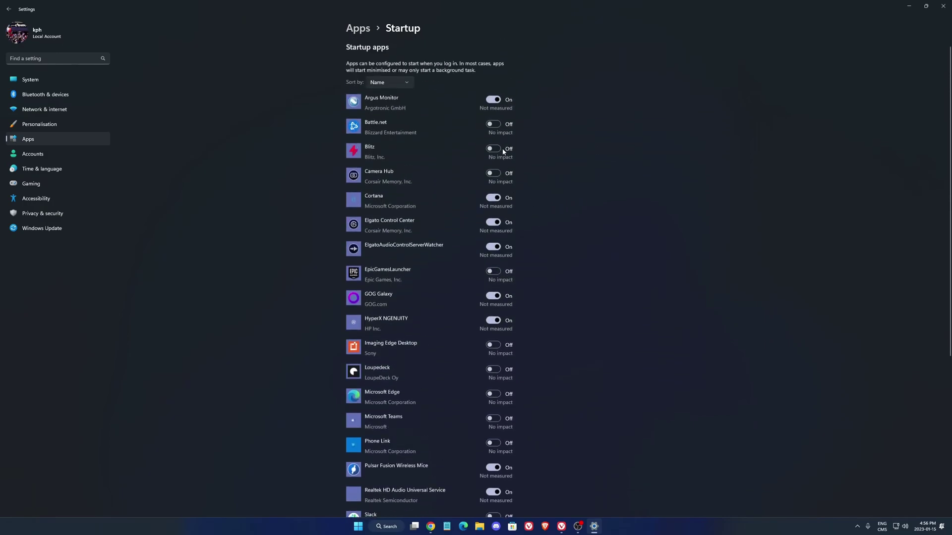
click(361, 30)
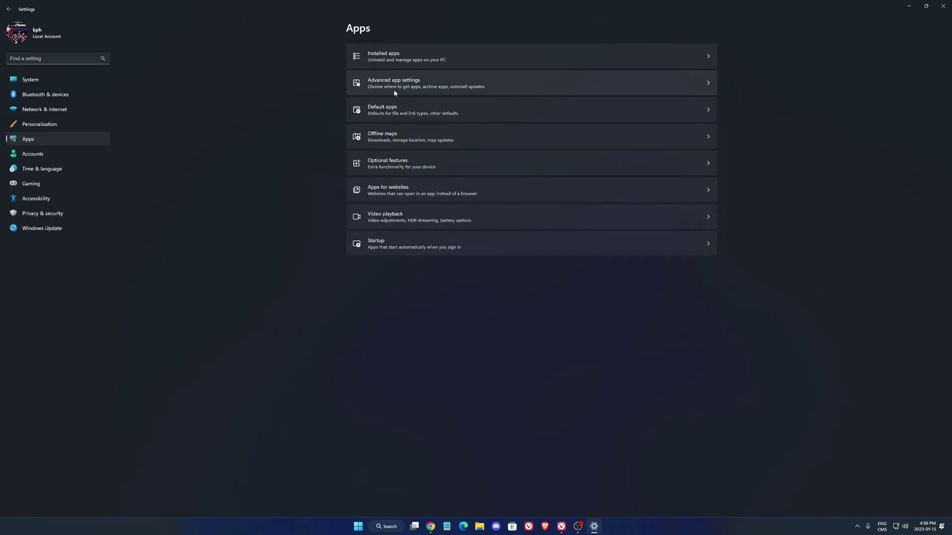
Search 'power plan' and open Power Options, with High performance as the active plan
click(72, 75)
click(49, 58)
text(power plan)
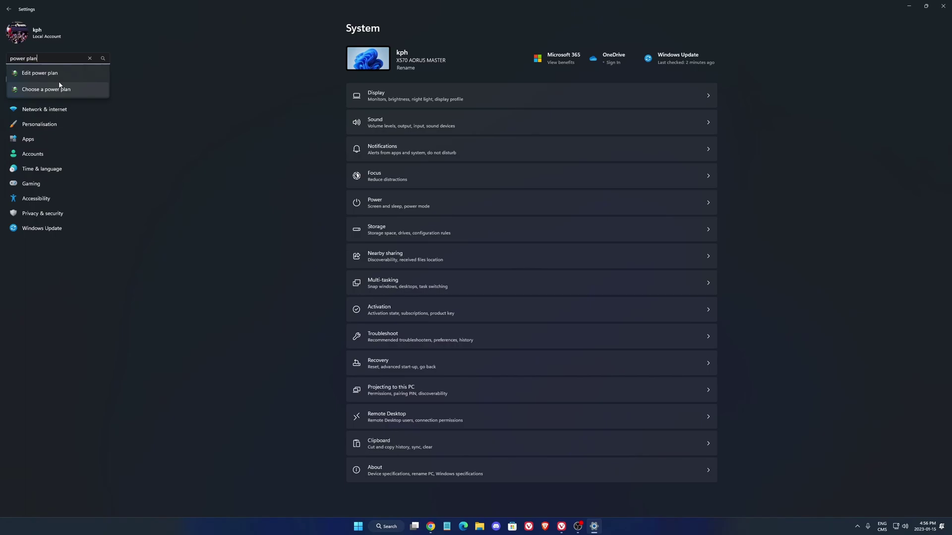
click(49, 91)
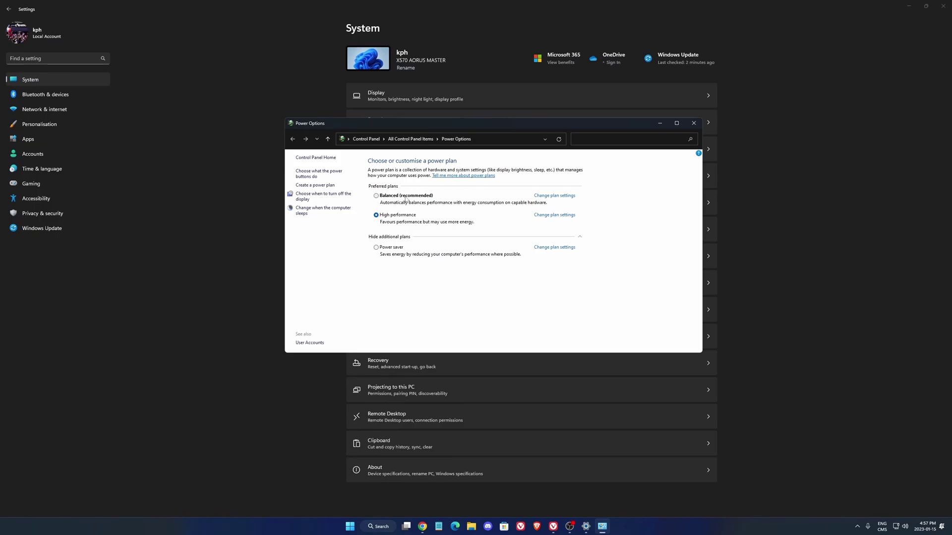
Close Power Options and review the Xbox Game Bar settings under Gaming
key(alt+F4)
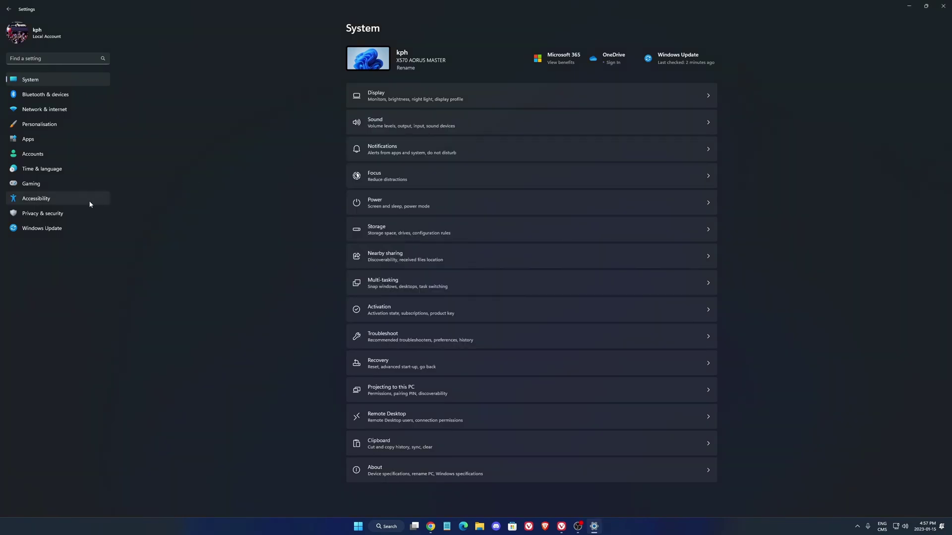
click(56, 186)
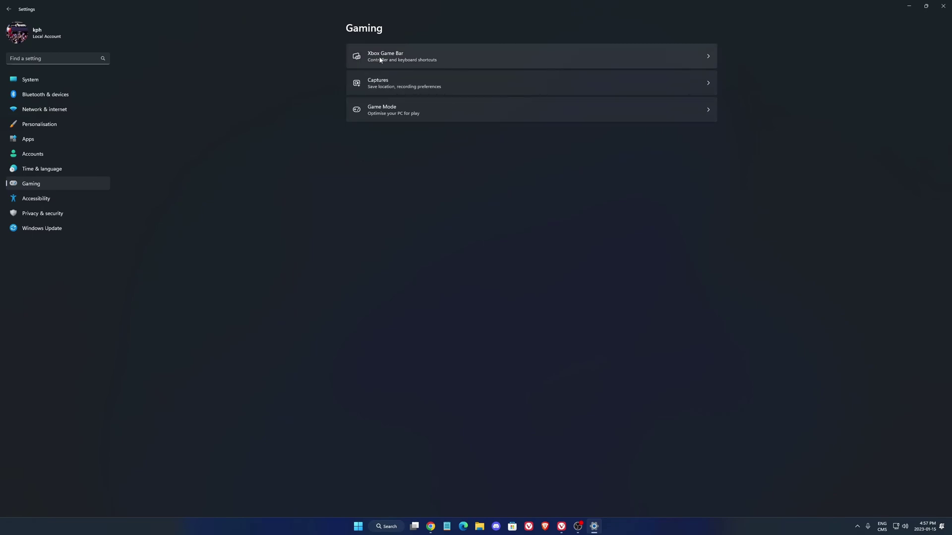
click(456, 58)
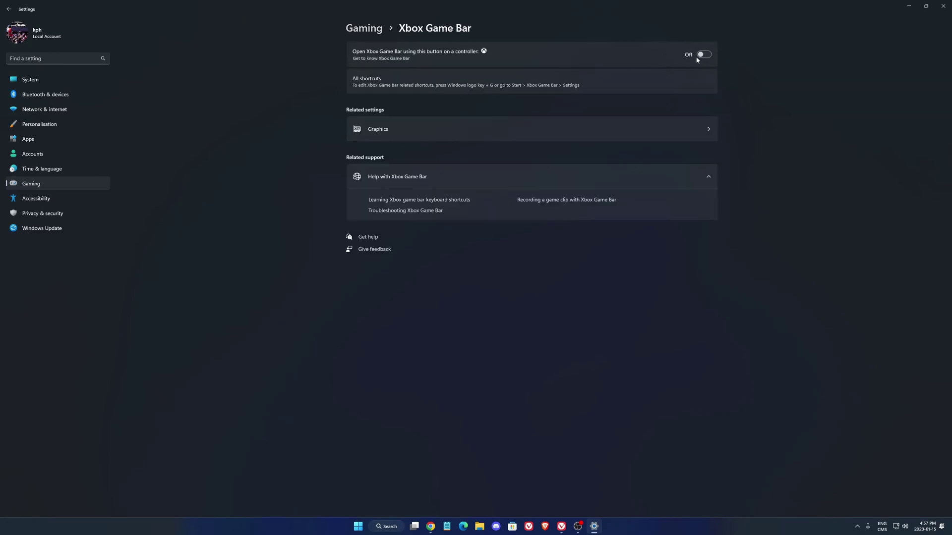
click(368, 29)
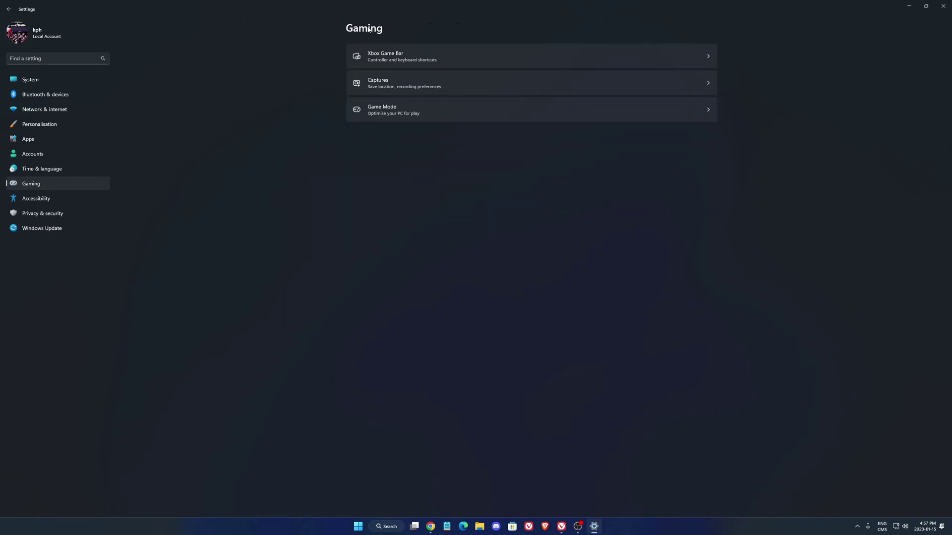
Check Captures (background recording off), then confirm Game Mode is switched on
click(415, 88)
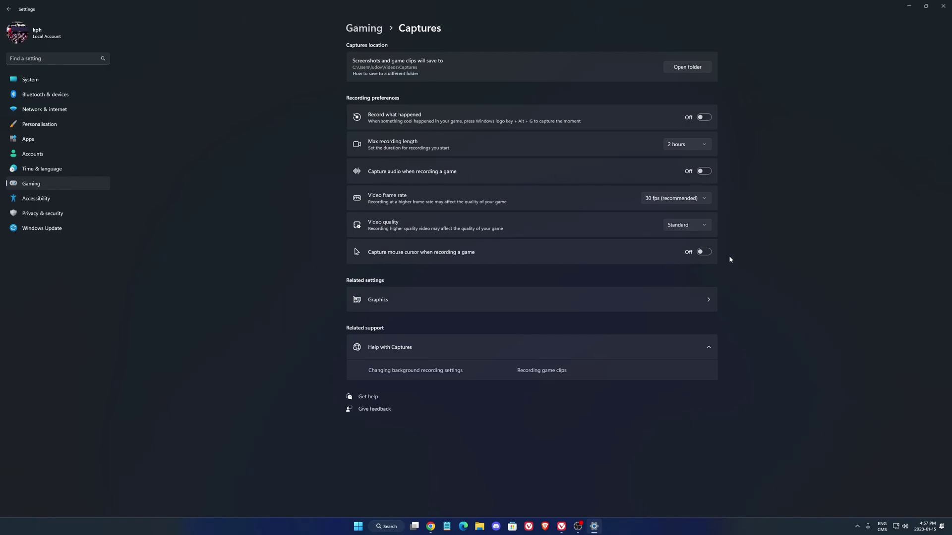
click(364, 28)
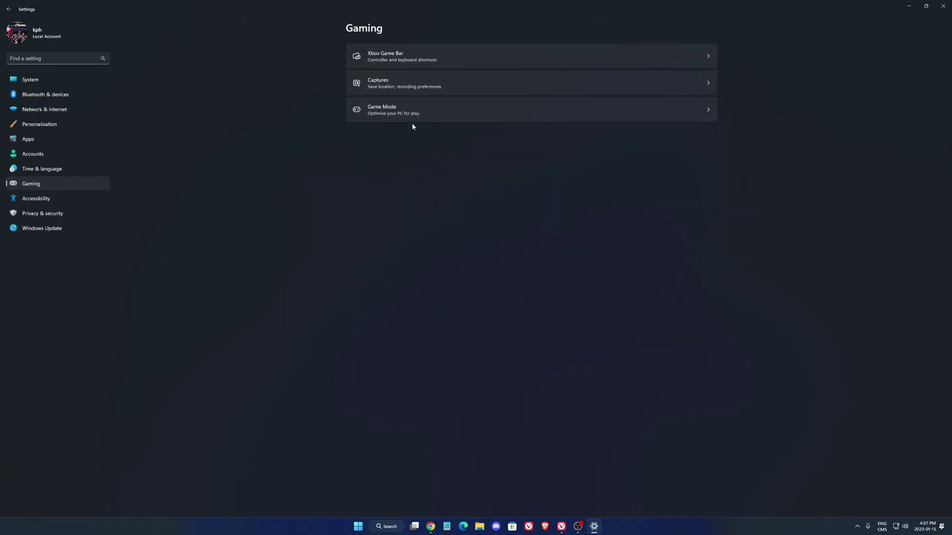
click(395, 116)
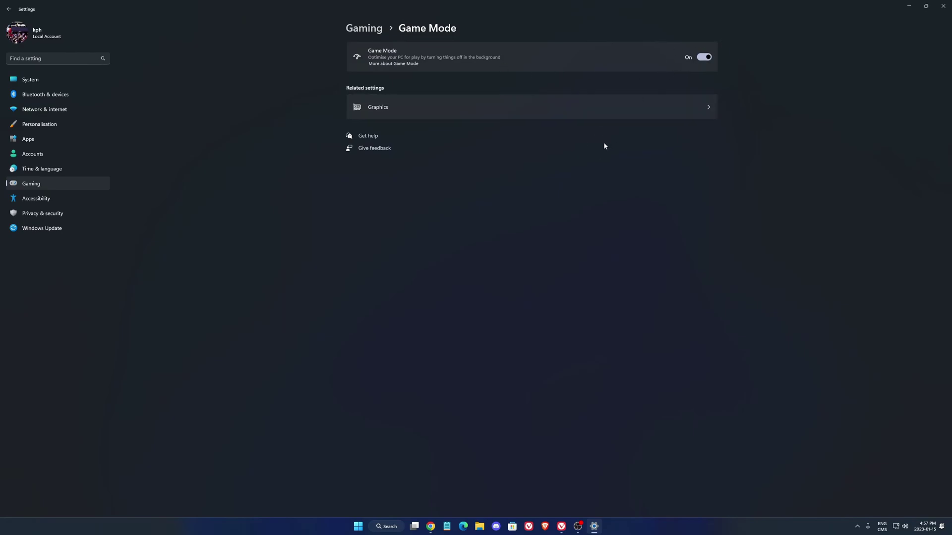
Open Graphics > Default graphics settings, showing hardware-accelerated GPU scheduling on
click(392, 106)
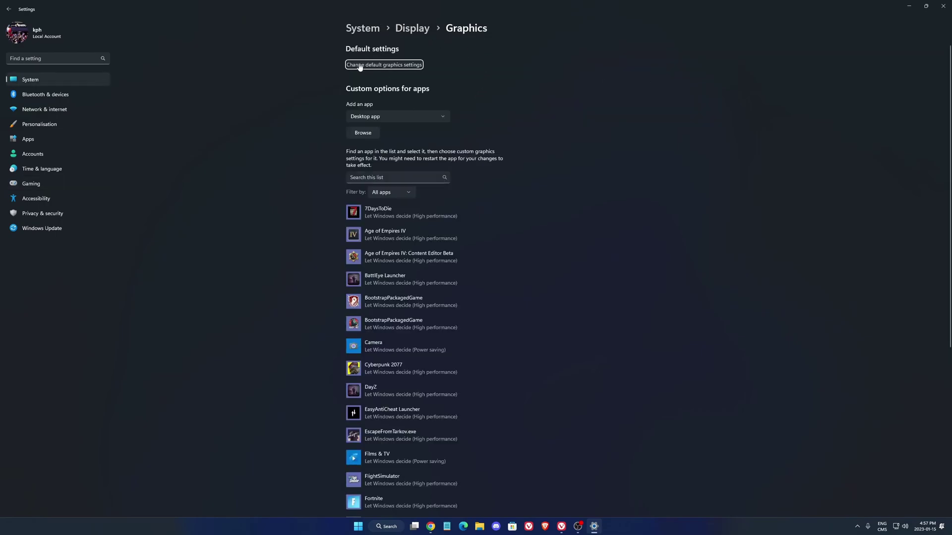
click(386, 67)
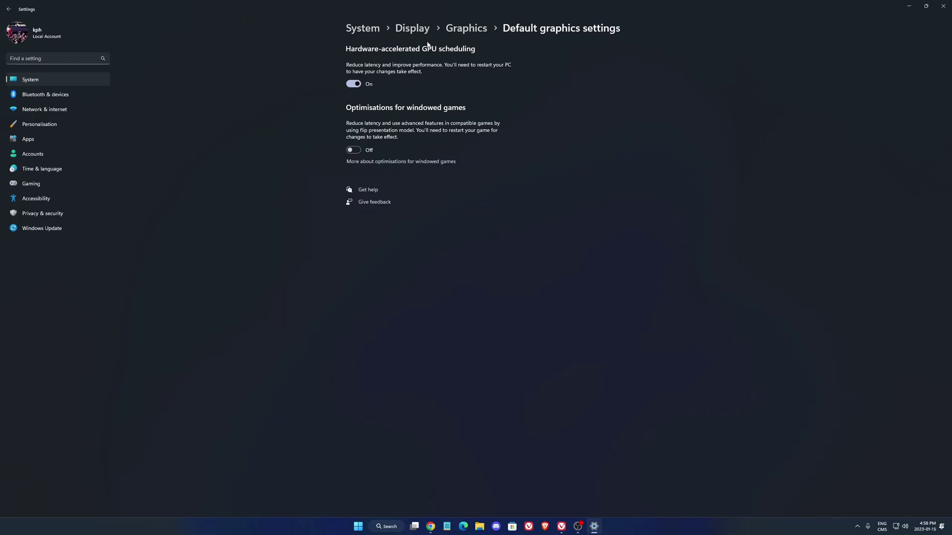
Reopen Display settings from the desktop and view Advanced display: M27Q at 2560 × 1440, 169.83 Hz
click(363, 28)
key(alt+F4)
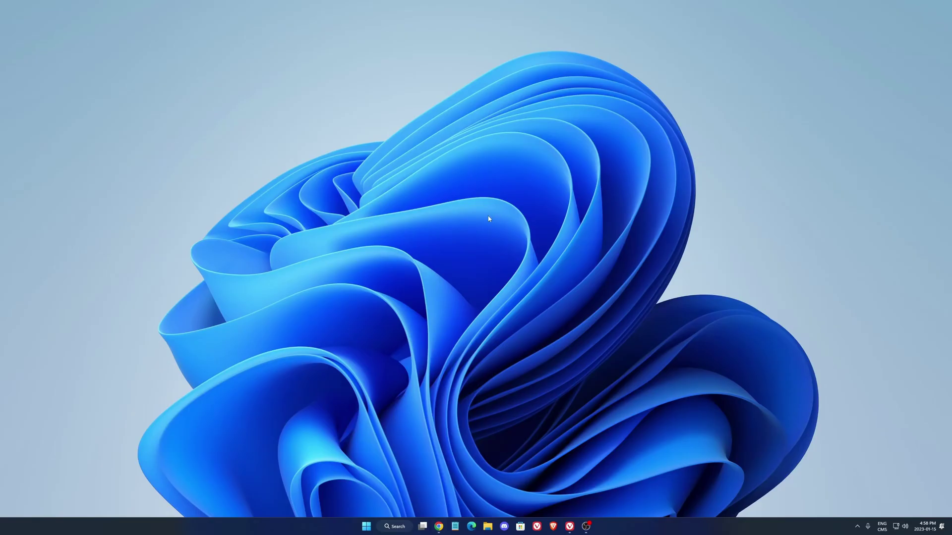
right_click(473, 225)
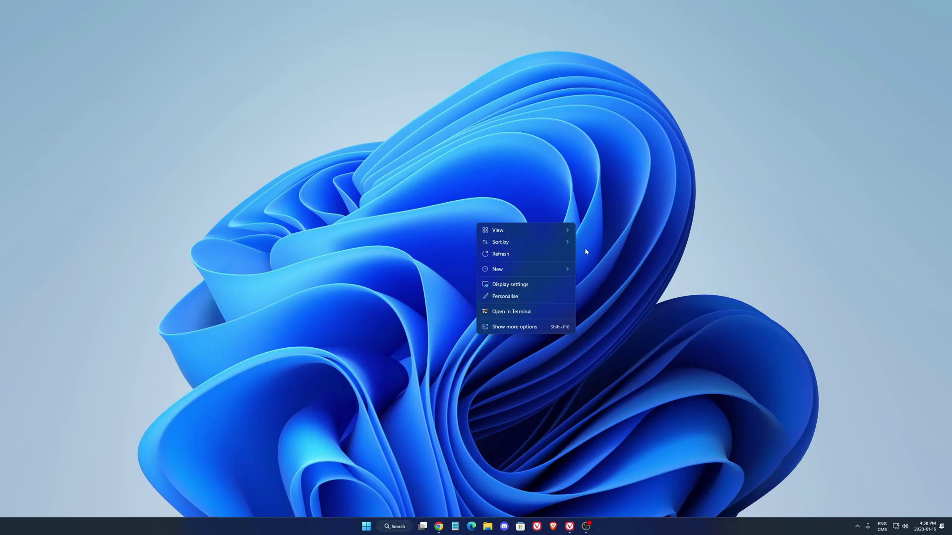
click(520, 286)
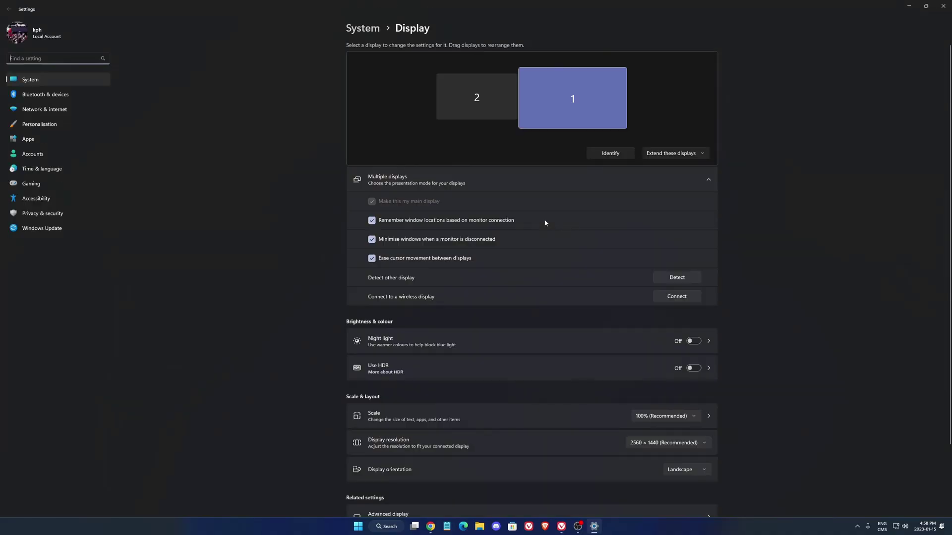
scroll(543, 222, down, 3)
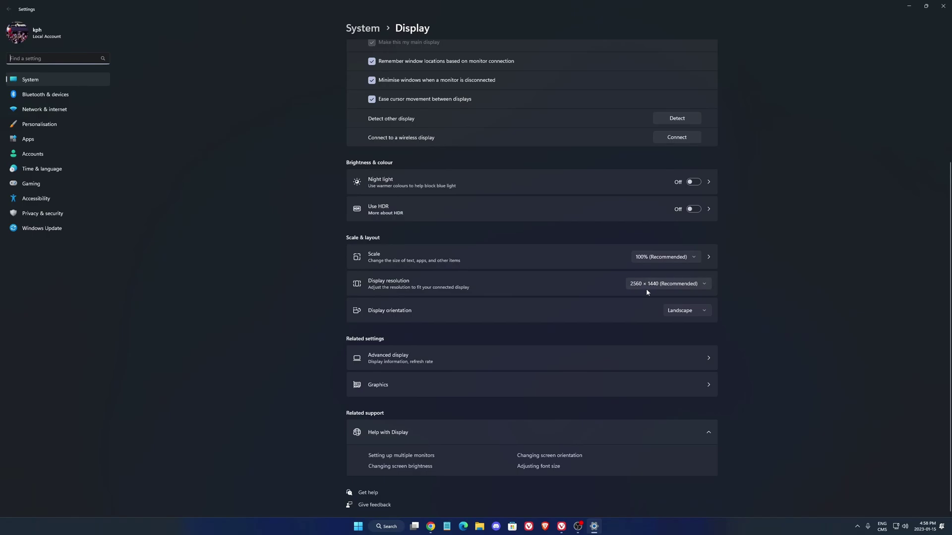
click(383, 365)
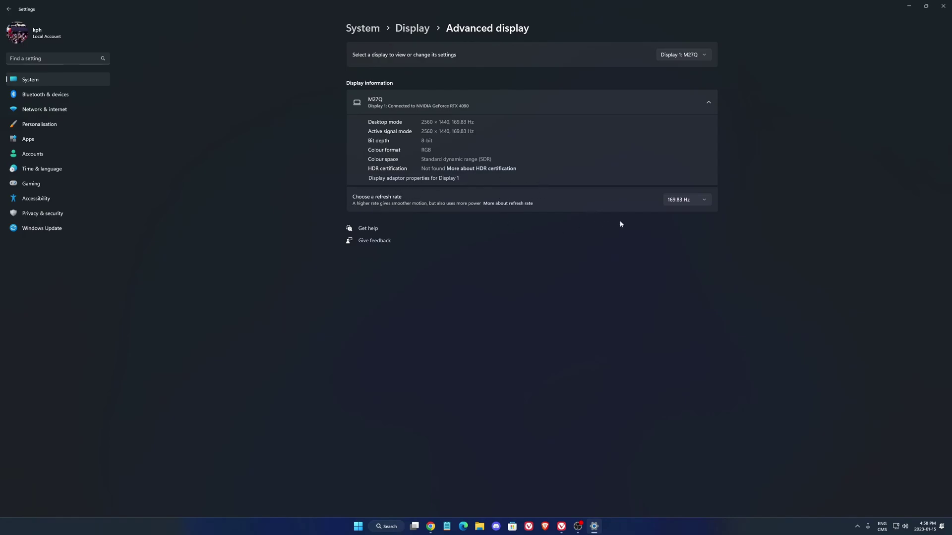
Keep the refresh rate at 169.83 Hz, close Settings, and show the hidden tray icons
click(702, 198)
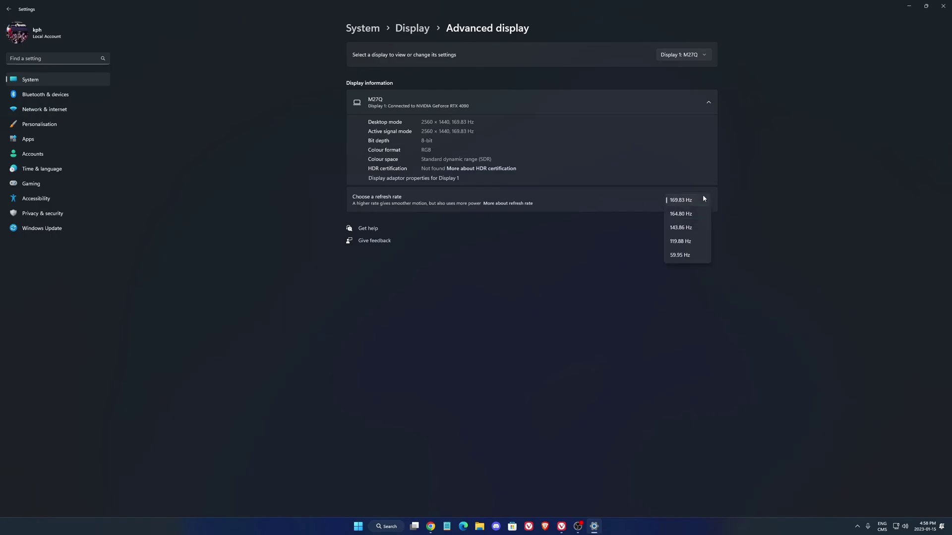
click(738, 230)
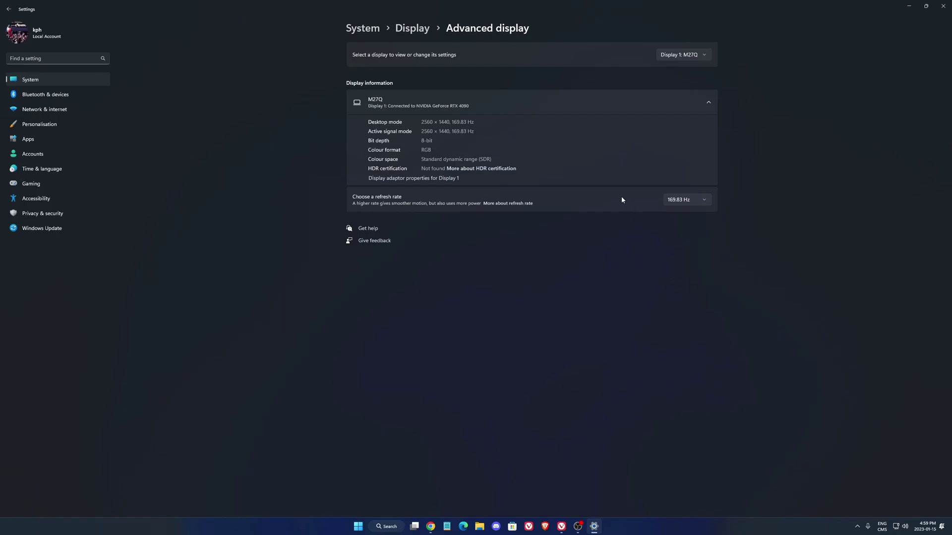
click(943, 6)
click(859, 526)
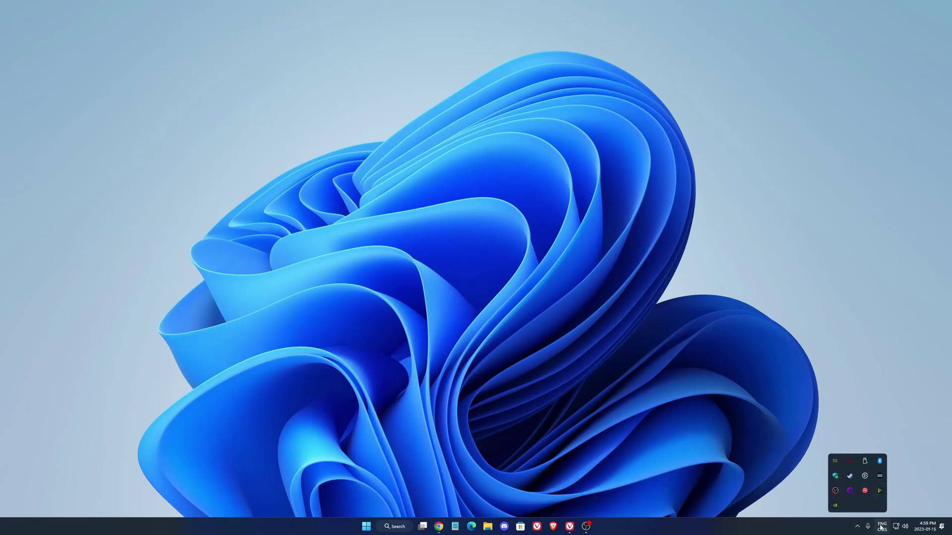
Check GeForce Experience for driver updates, confirming Game Ready Driver 528.02 is latest, then close it
click(835, 505)
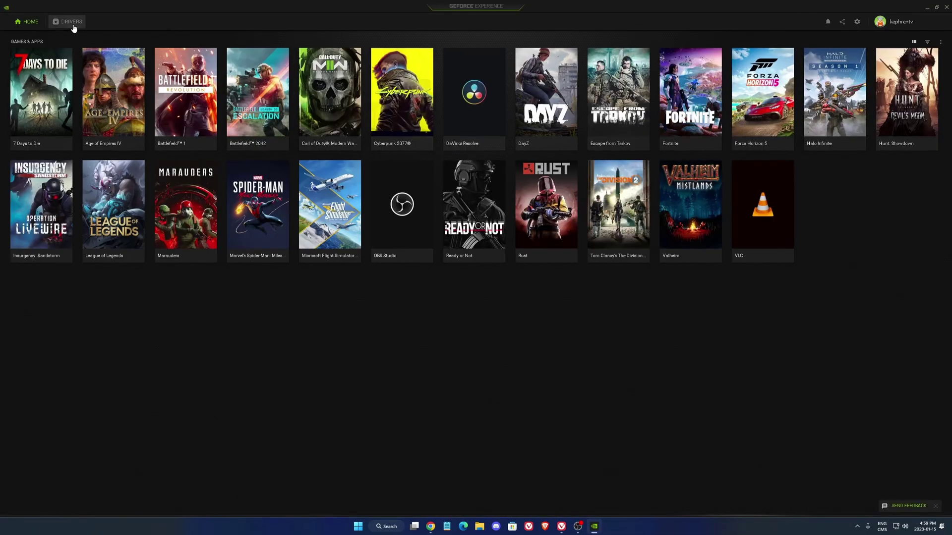
click(67, 22)
click(638, 43)
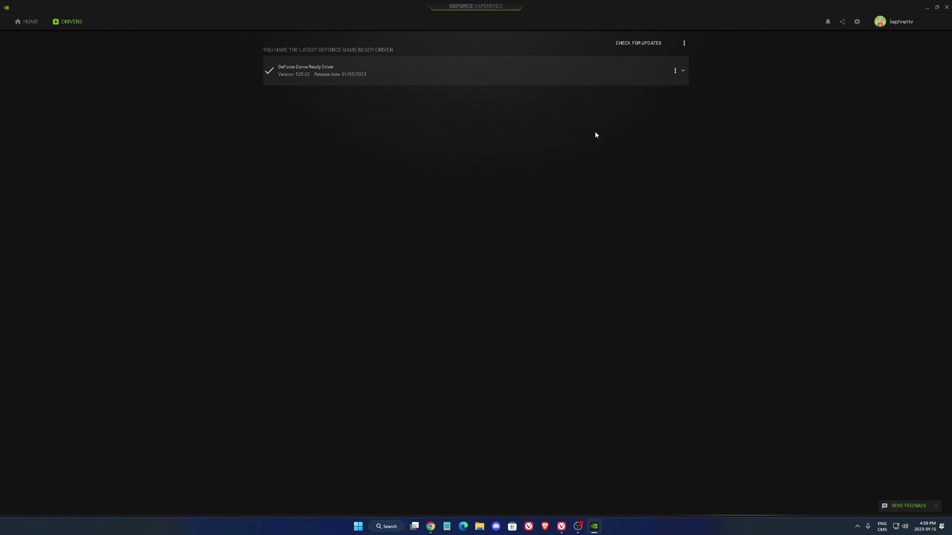
click(946, 6)
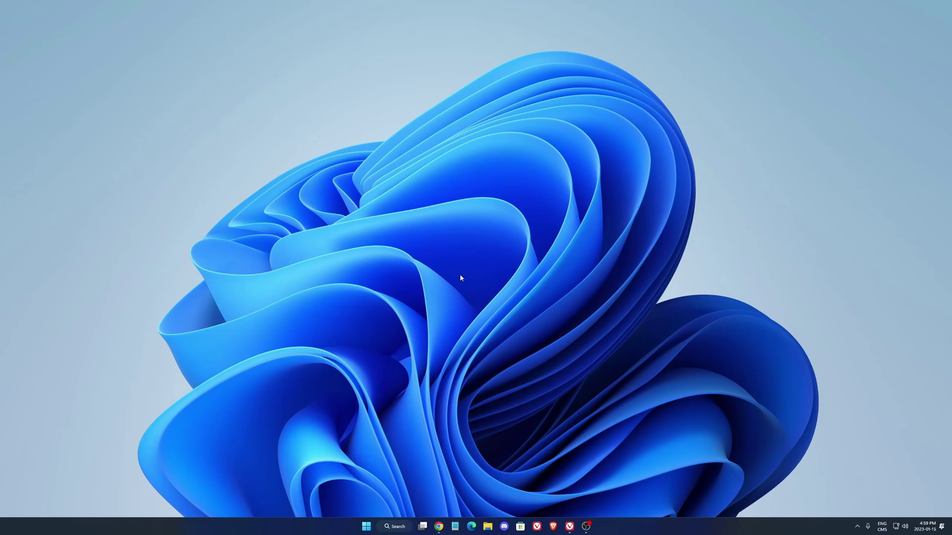
Launch CPU-Z via search and view the Mainboard tab: Gigabyte X570 AORUS MASTER, BIOS F36f
click(402, 529)
text(cpuz)
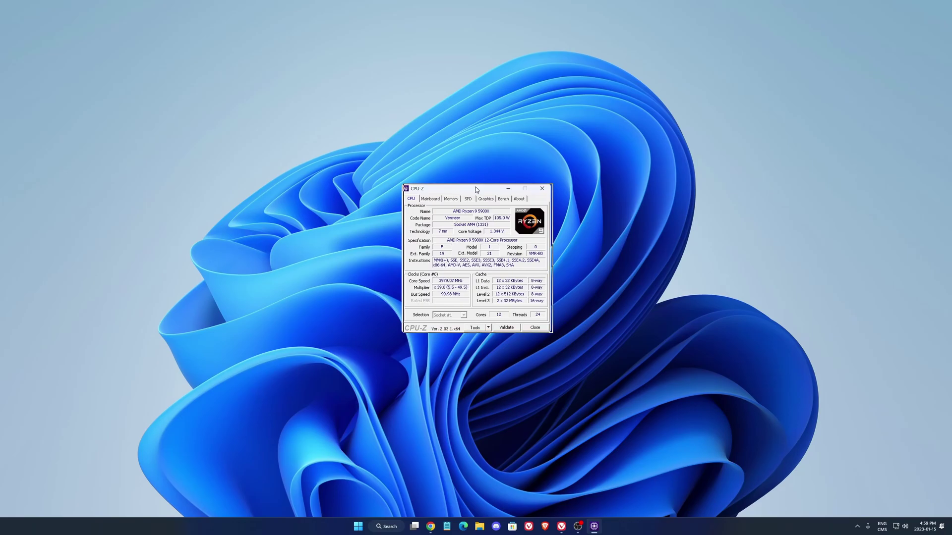
drag(473, 188, 475, 189)
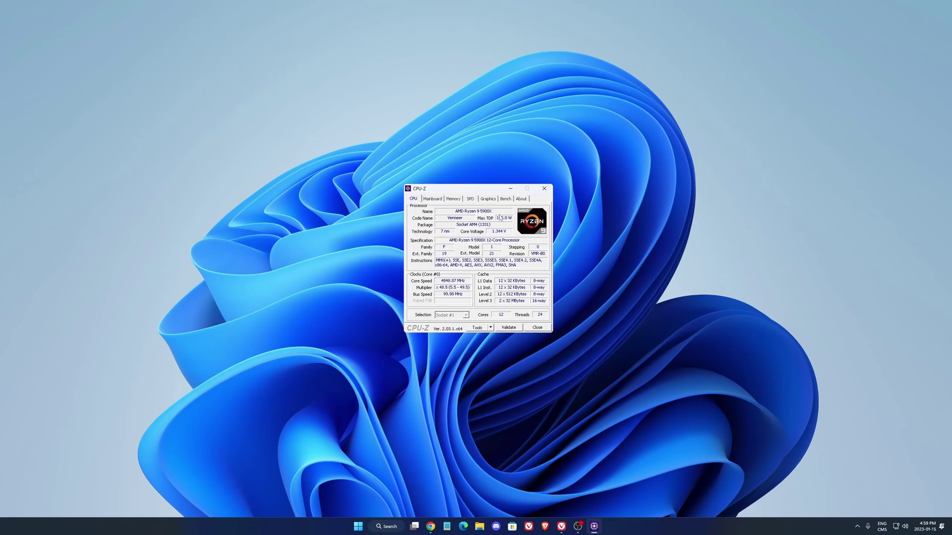
click(433, 199)
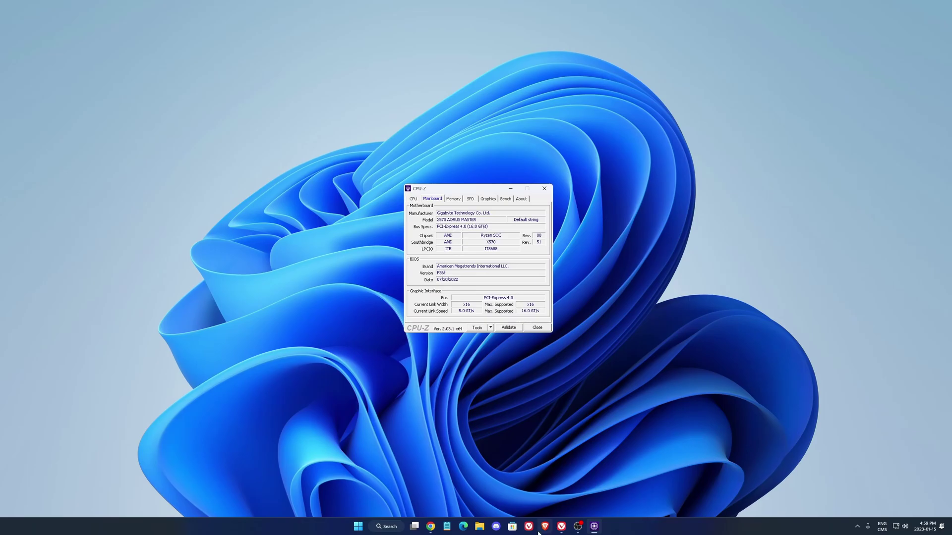
On the X570 AORUS MASTER support page, expand Driver and check the newest chipset driver's date
click(561, 526)
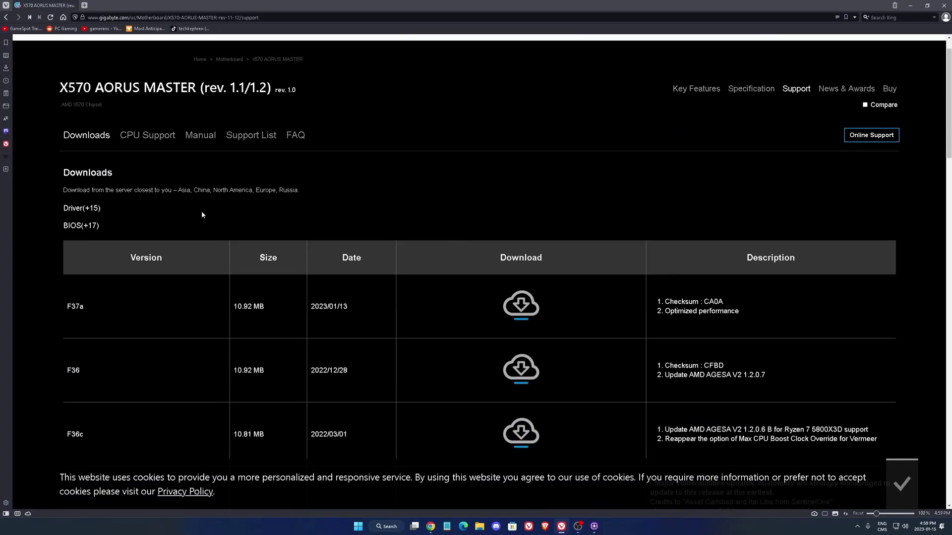
scroll(201, 214, down, 1)
click(94, 150)
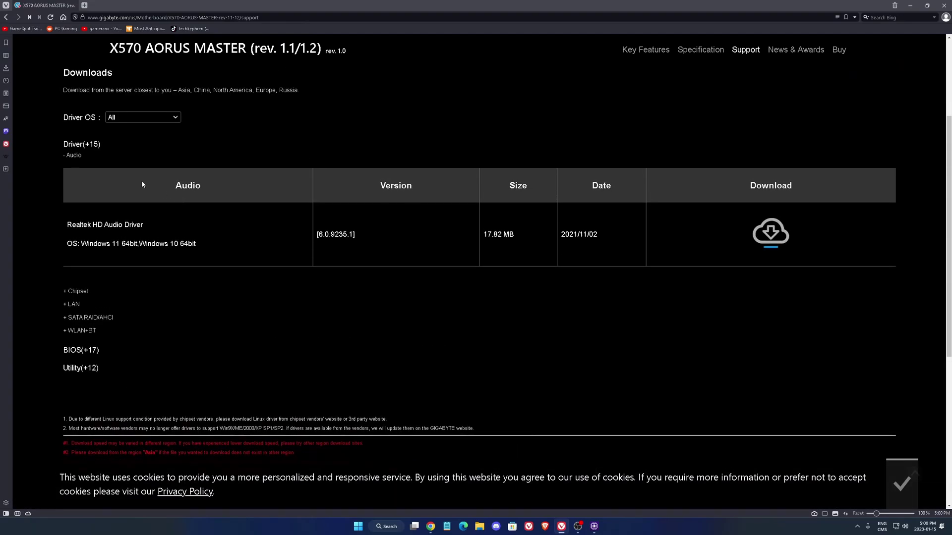
scroll(122, 218, down, 1)
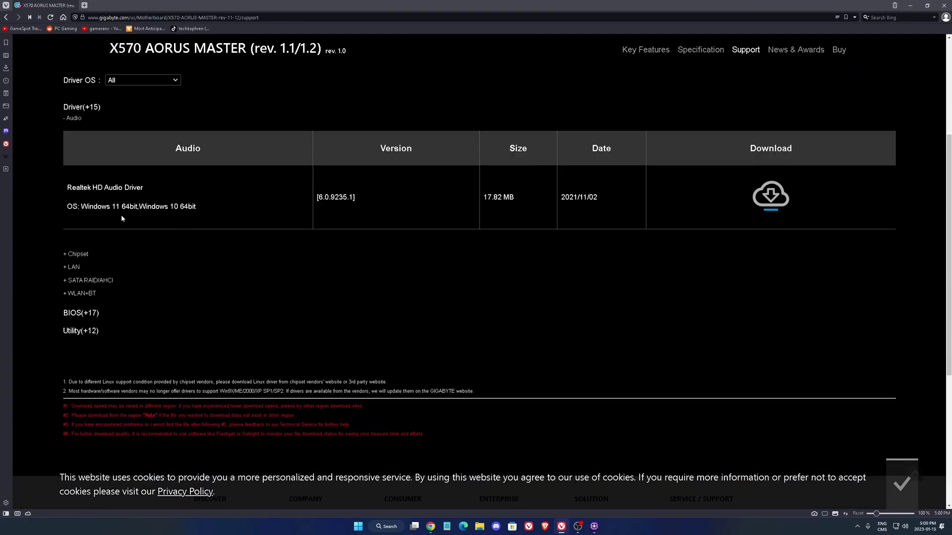
click(180, 253)
scroll(199, 213, down, 1)
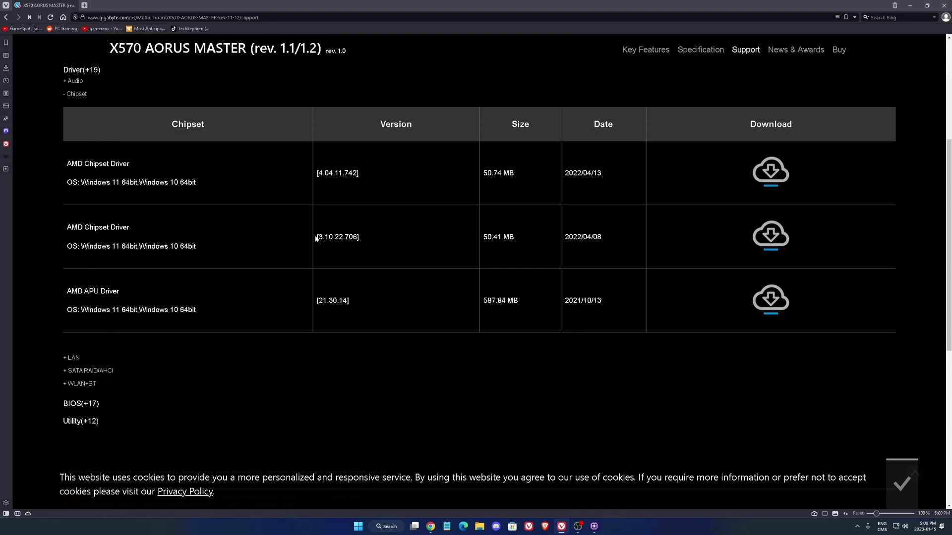
drag(575, 176, 618, 205)
Review the LAN drivers and list the BIOS downloads, newest F37a from 2023/01/13
scroll(208, 198, down, 2)
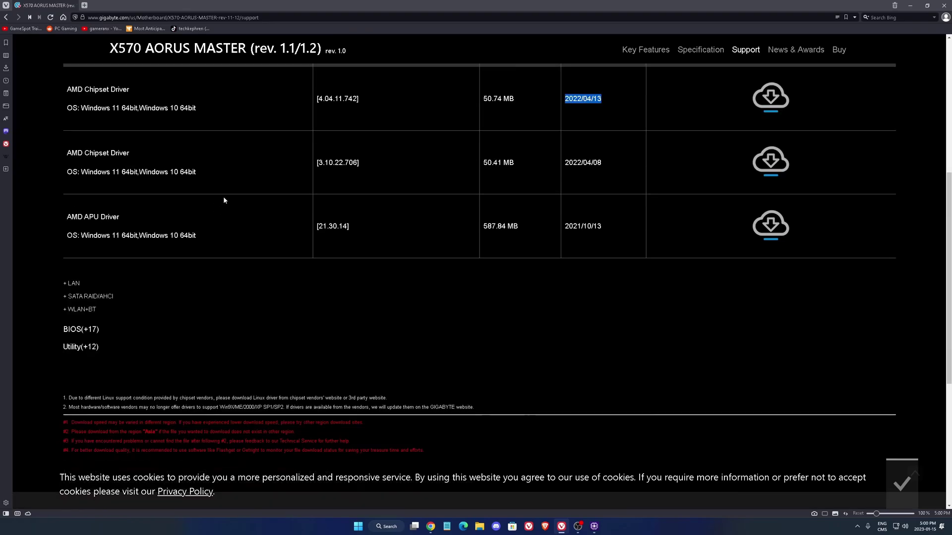
click(75, 285)
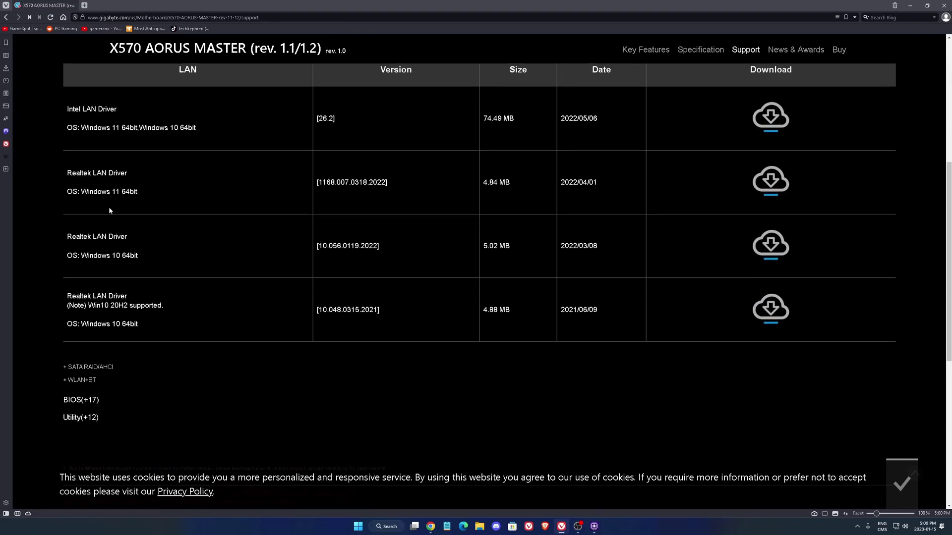
scroll(218, 201, down, 2)
click(98, 331)
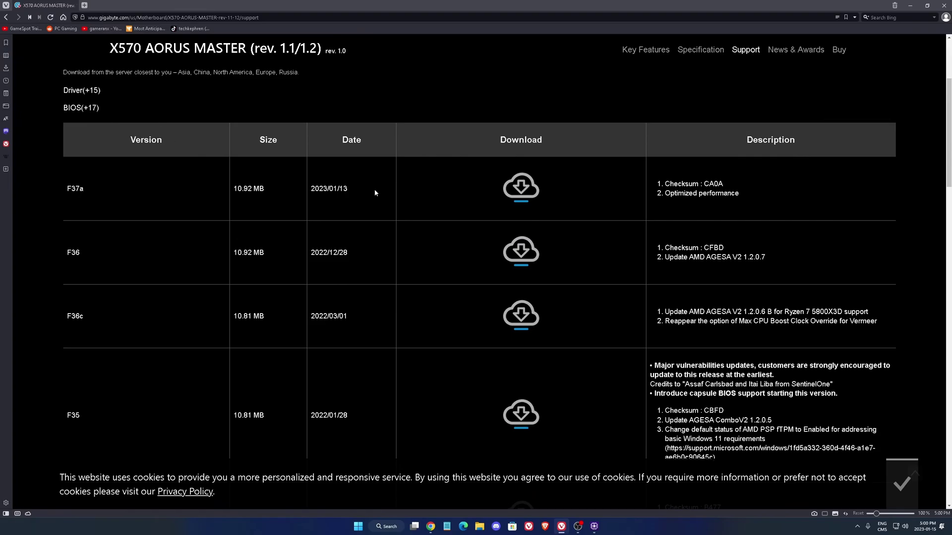
Compare the BIOS versions in the table, highlighting F37a and F36
scroll(682, 186, down, 7)
scroll(692, 208, down, 5)
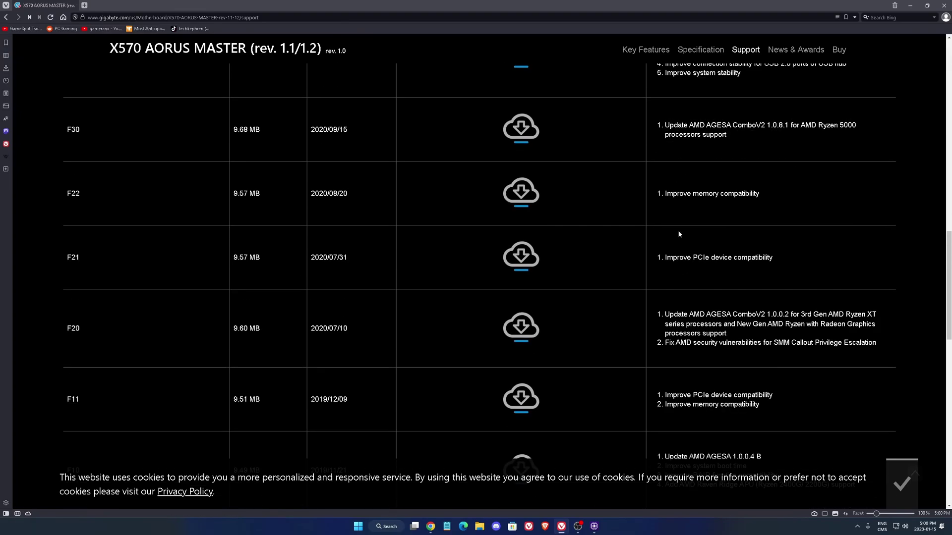
scroll(681, 220, up, 12)
scroll(681, 221, down, 3)
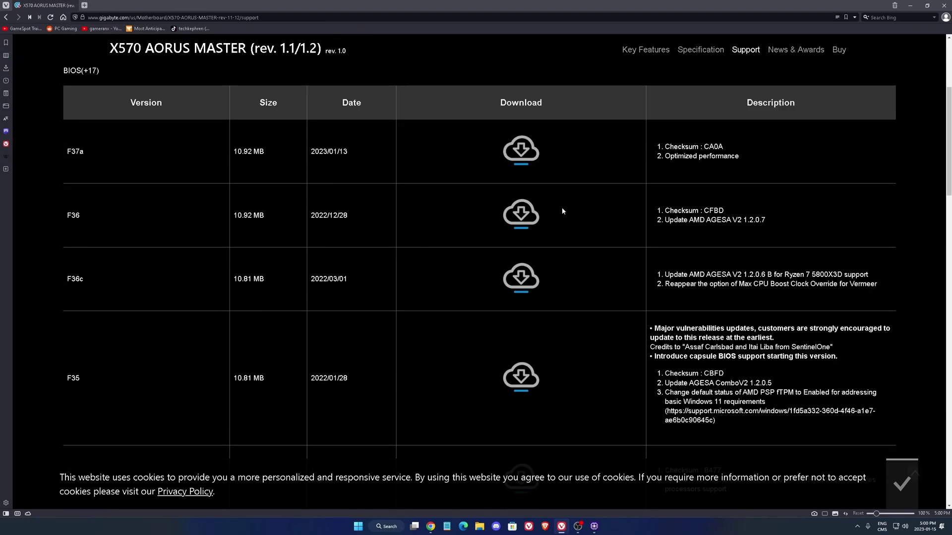
drag(80, 152, 93, 156)
double_click(73, 216)
click(350, 205)
Close the Vivaldi browser window
scroll(381, 239, down, 2)
scroll(380, 233, up, 2)
click(943, 6)
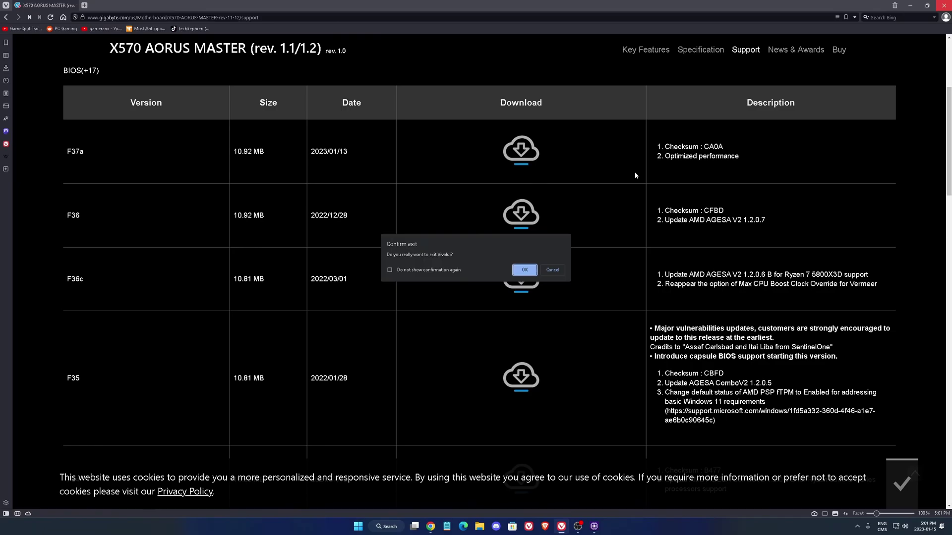
Confirm Vivaldi's exit and read CPU-Z's Memory tab: 32 GB DDR4, dual channel, about 1800 MHz
click(525, 268)
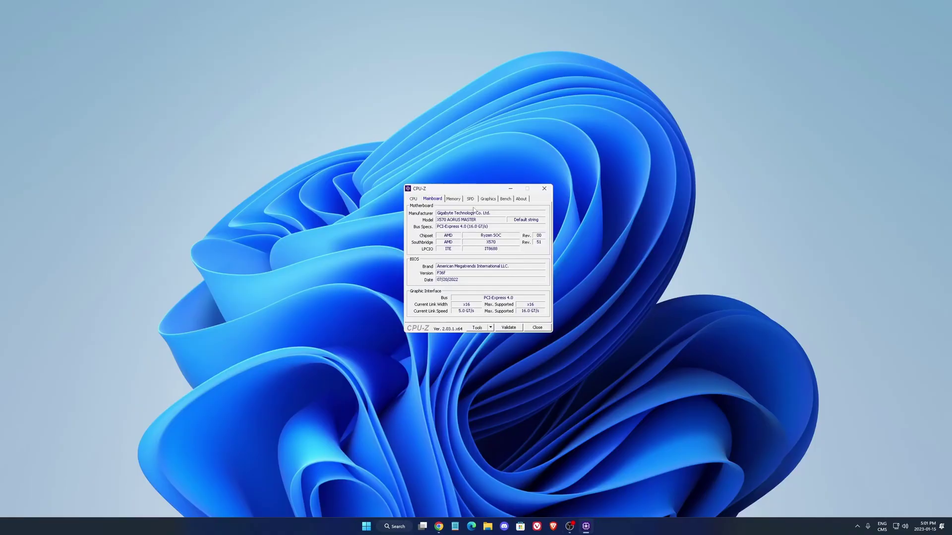
drag(478, 189, 459, 188)
click(434, 197)
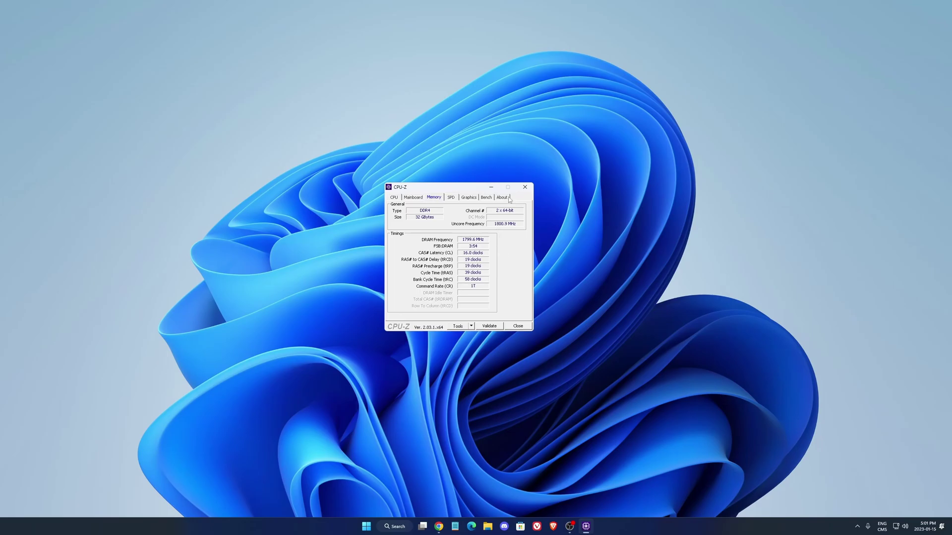
drag(418, 185, 431, 189)
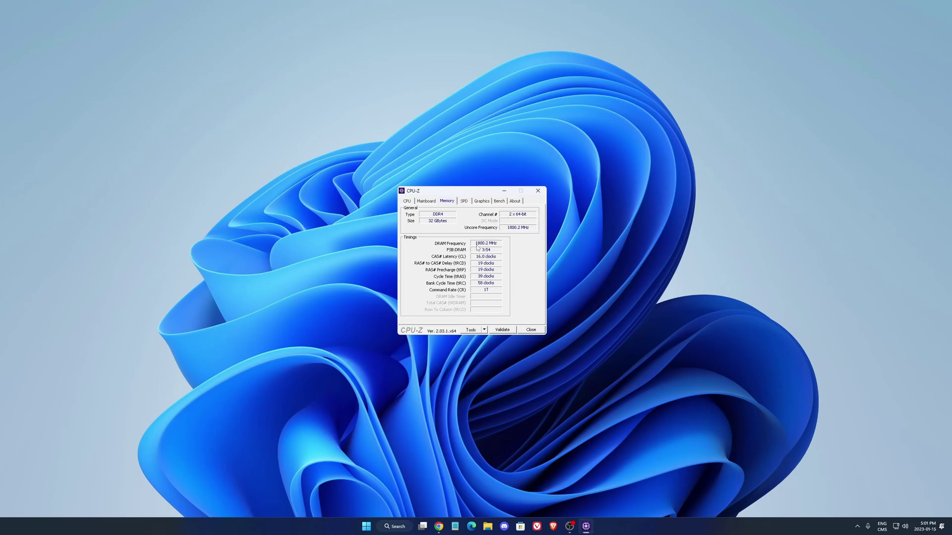
Close CPU-Z and search Windows for hwmonitor
click(537, 191)
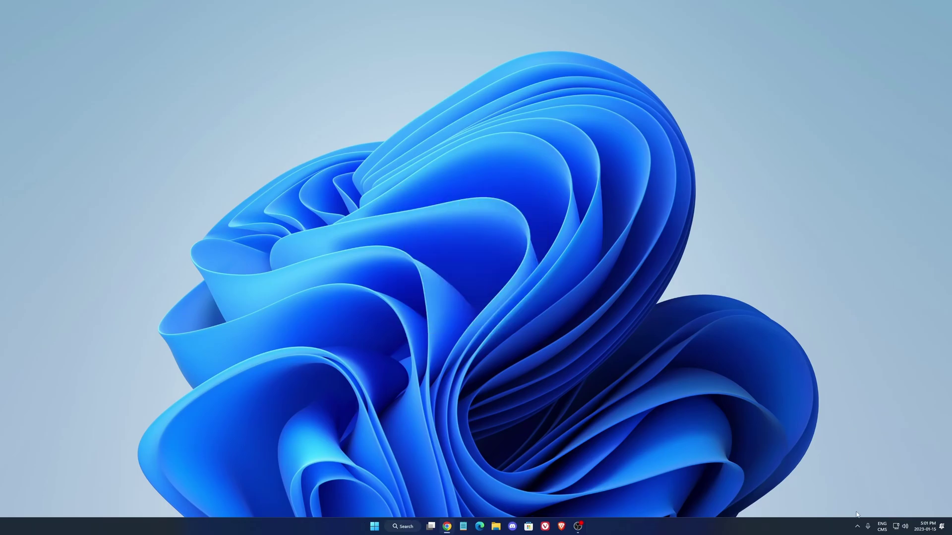
click(856, 529)
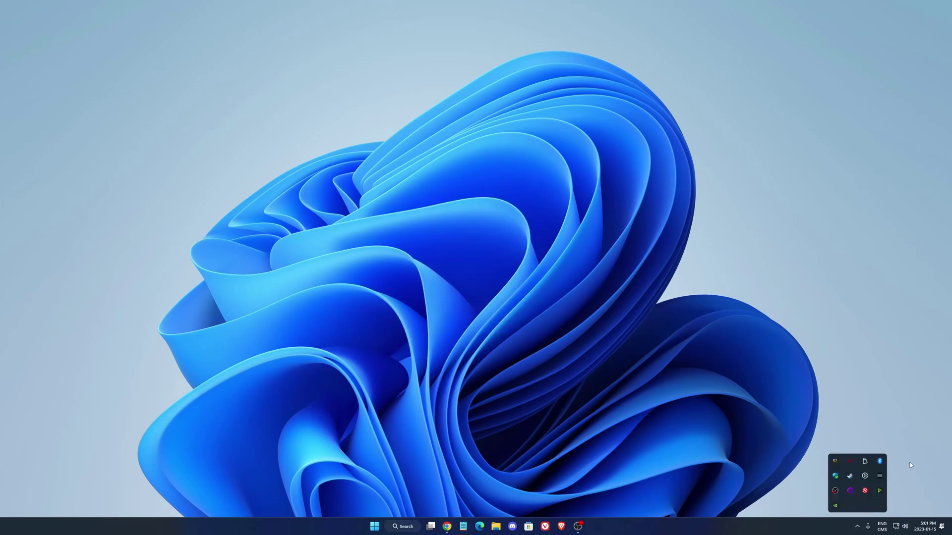
click(403, 526)
text(hwmonitor)
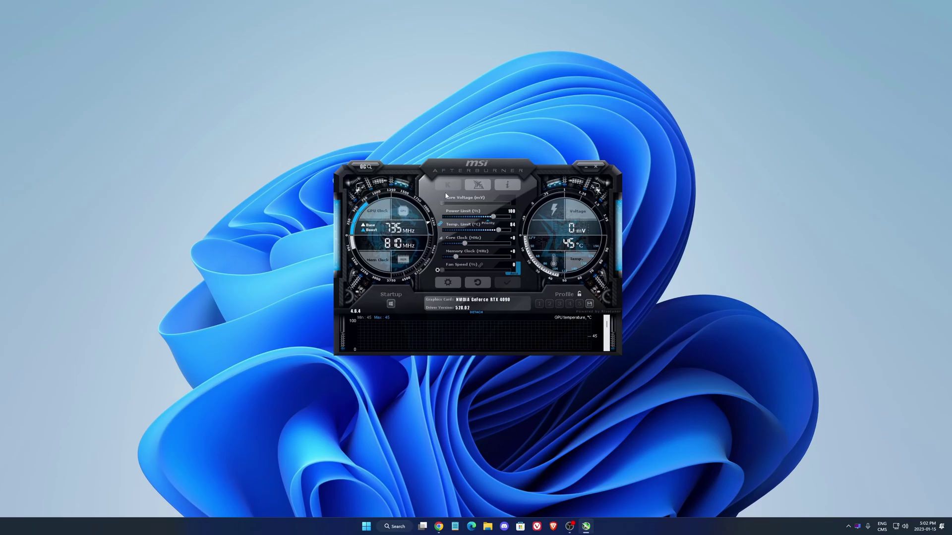
Enable user-defined software automatic fan control in Afterburner's Fan settings
click(448, 283)
drag(436, 170, 535, 170)
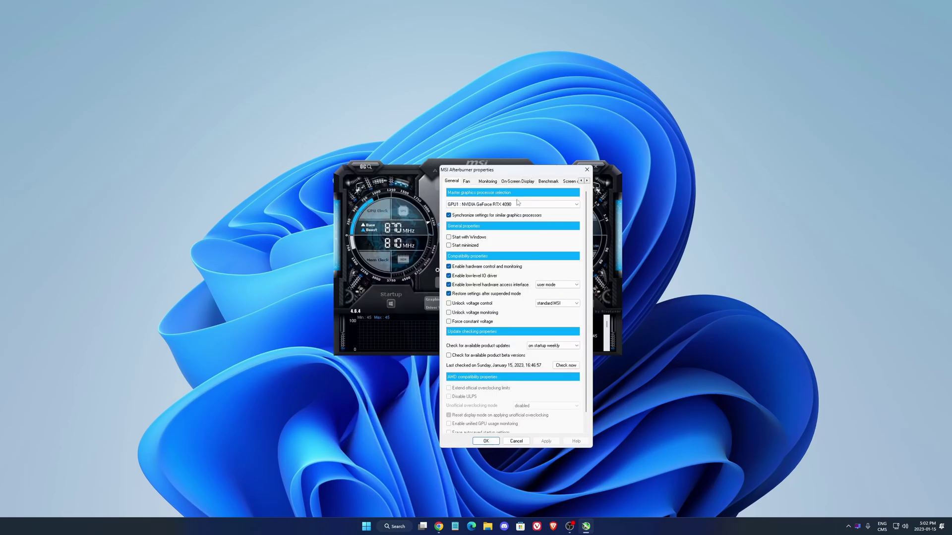
click(466, 182)
click(475, 204)
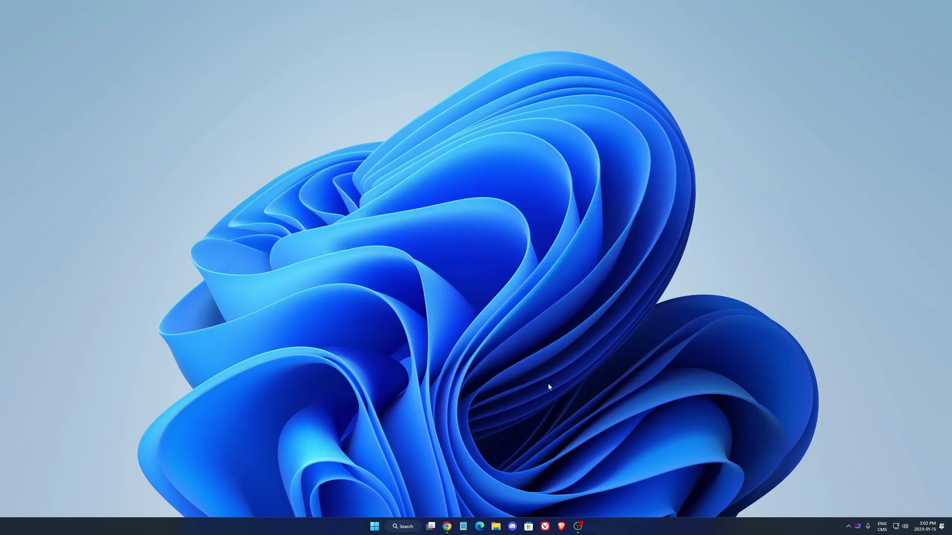
Reopen MSI Afterburner's Fan settings showing the curve from 40% at 30 °C to 100% at 90 °C
click(849, 526)
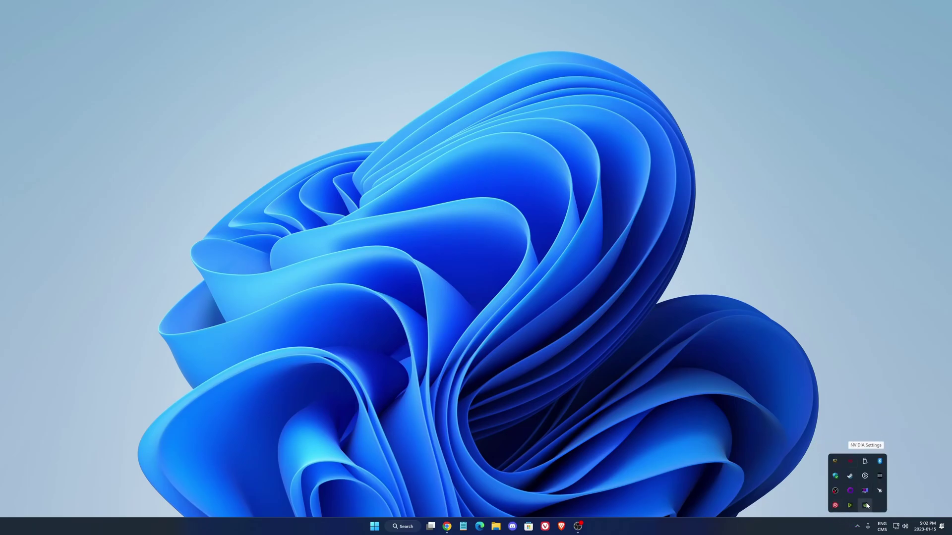
click(880, 491)
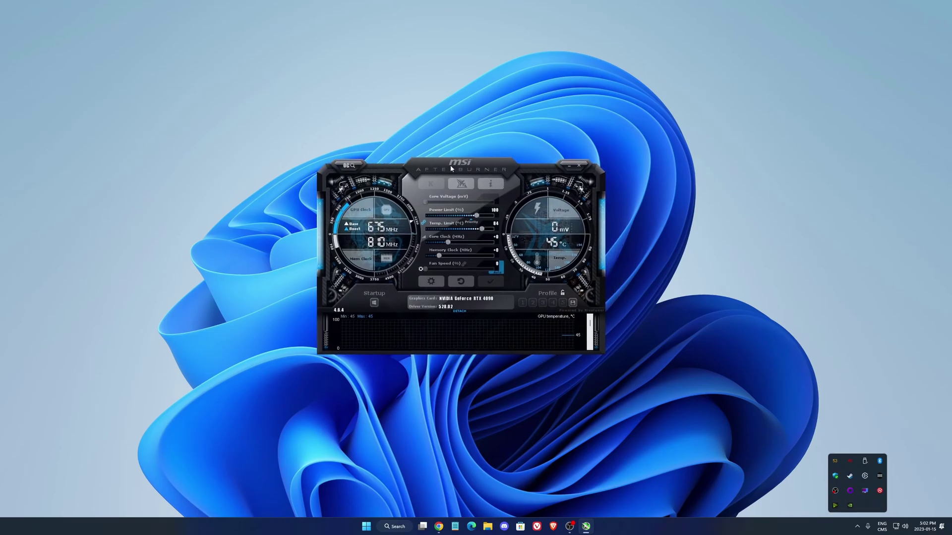
click(633, 200)
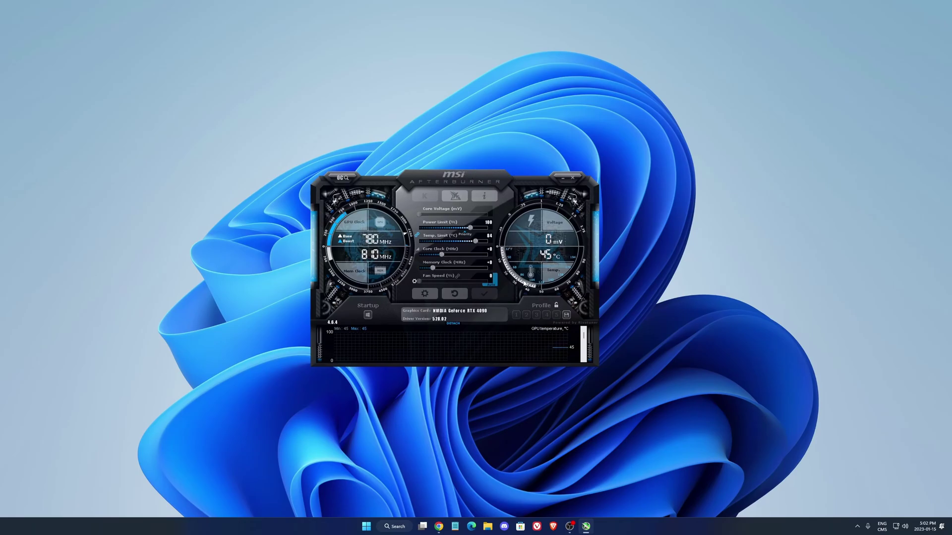
drag(469, 184, 477, 187)
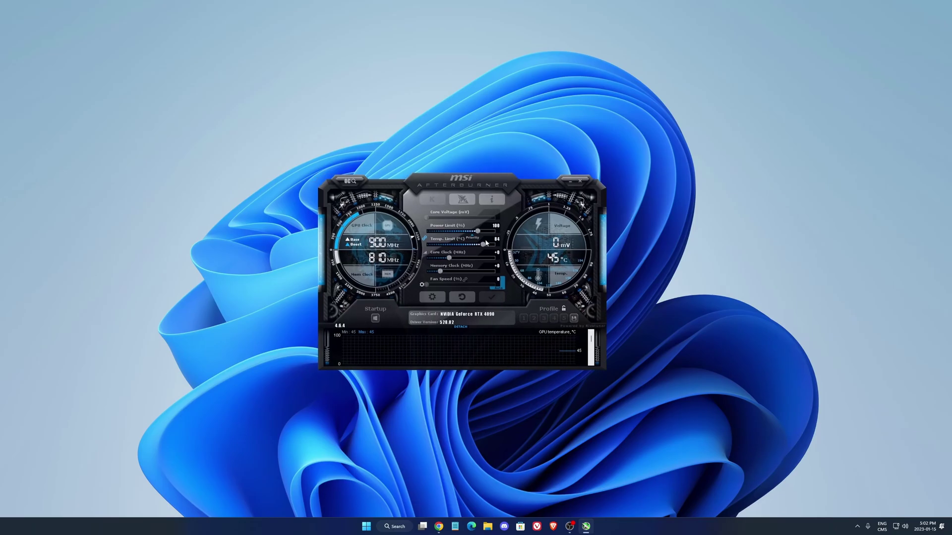
click(432, 296)
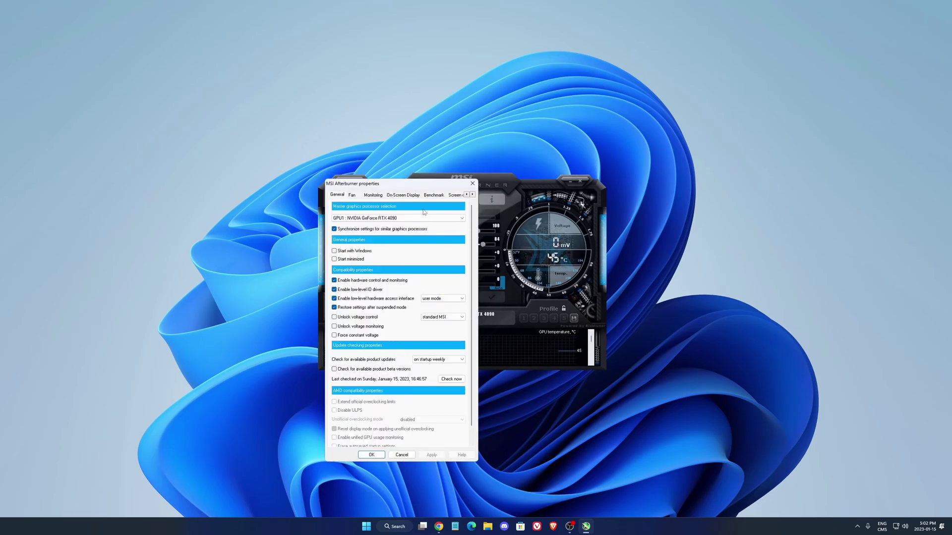
drag(410, 182, 498, 186)
click(434, 200)
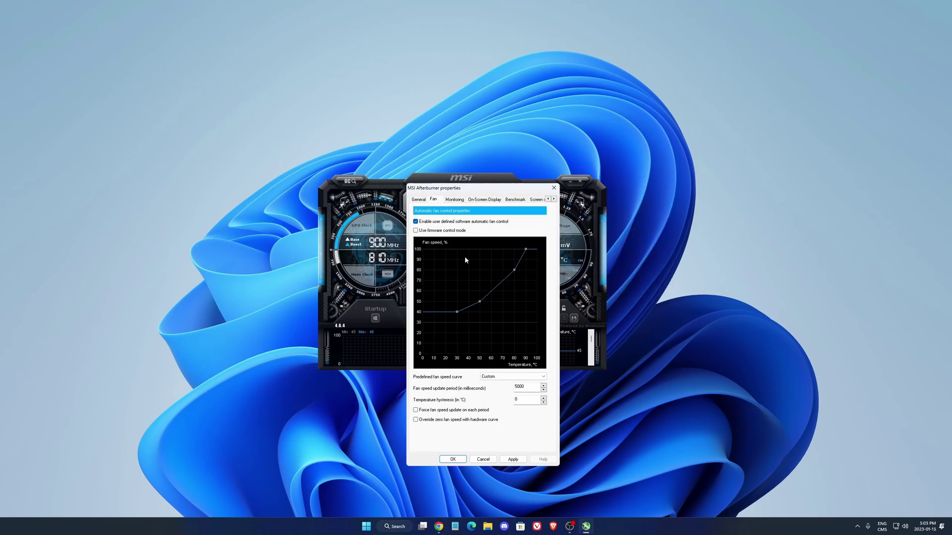
Close Afterburner's properties dialog and main window, then reveal the hidden tray icons
mouse_move(485, 191)
mouse_down()
mouse_move(532, 193)
mouse_move(476, 190)
mouse_up()
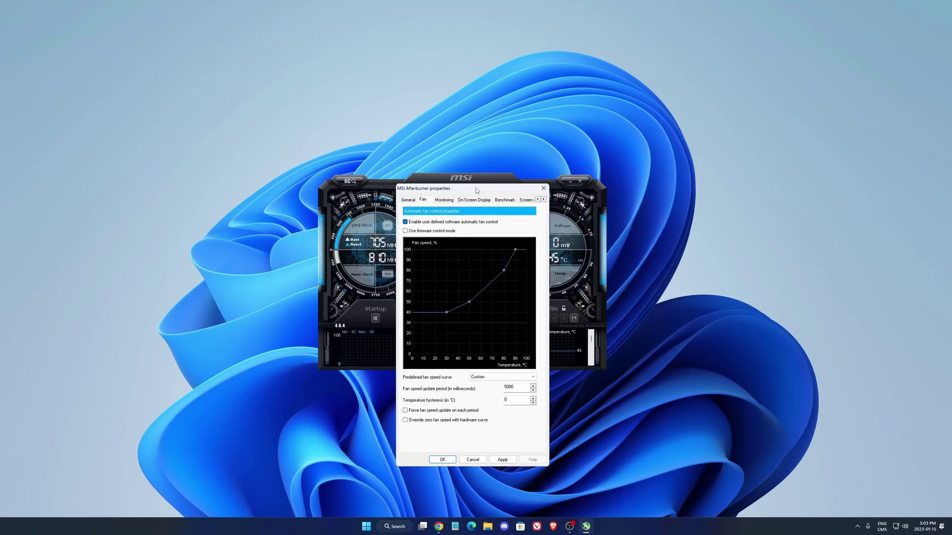
click(543, 188)
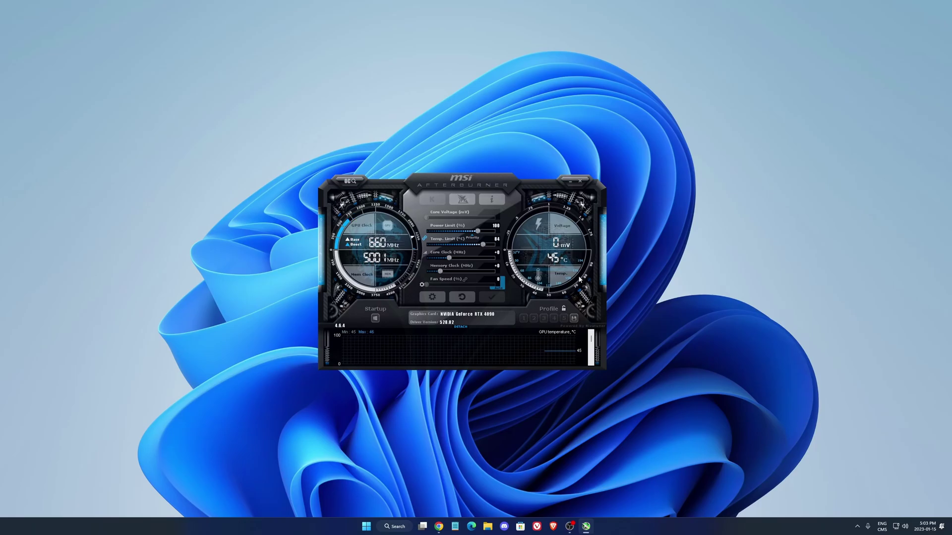
drag(485, 177, 480, 183)
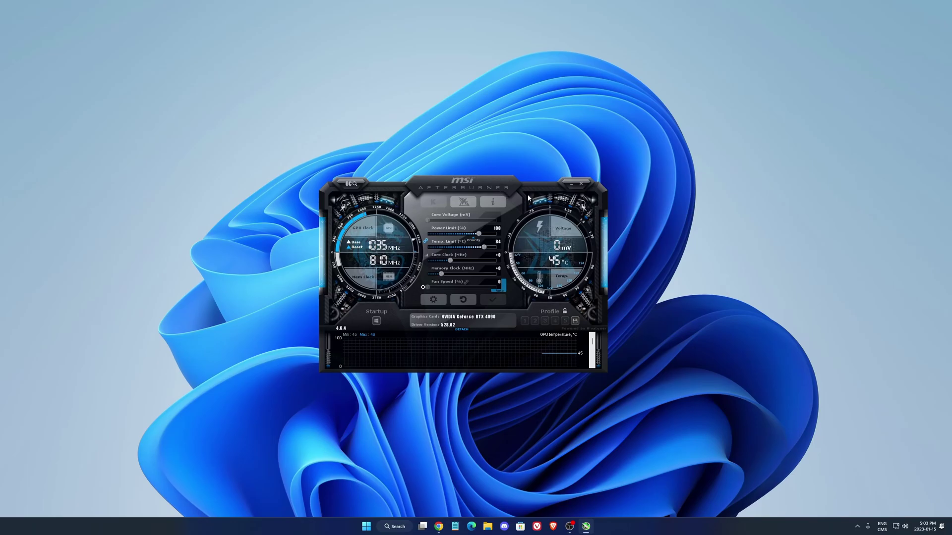
click(581, 183)
click(855, 527)
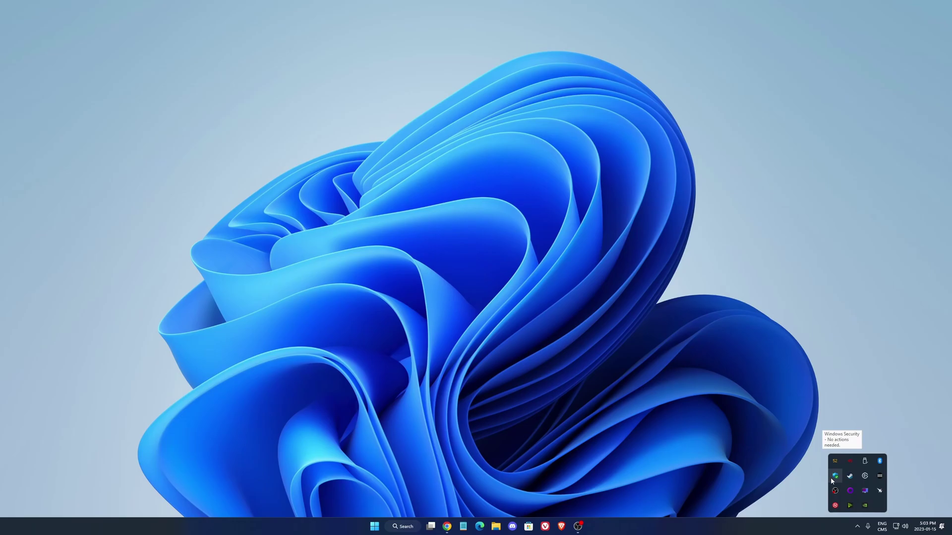
Launch Argus Monitor via search and open Fan 1's CPU-temperature curve (25% at 30 °C to 100% at 90 °C)
click(409, 527)
text(argus)
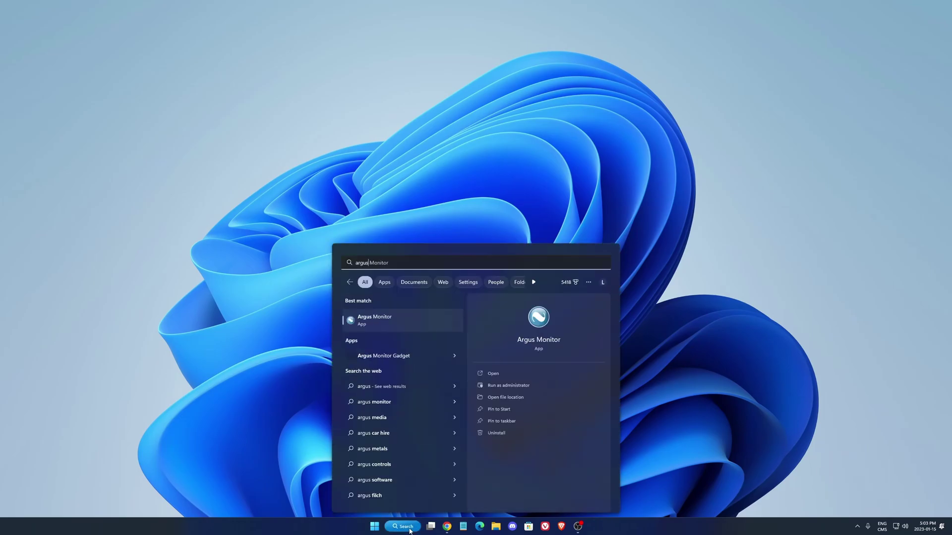
key(Return)
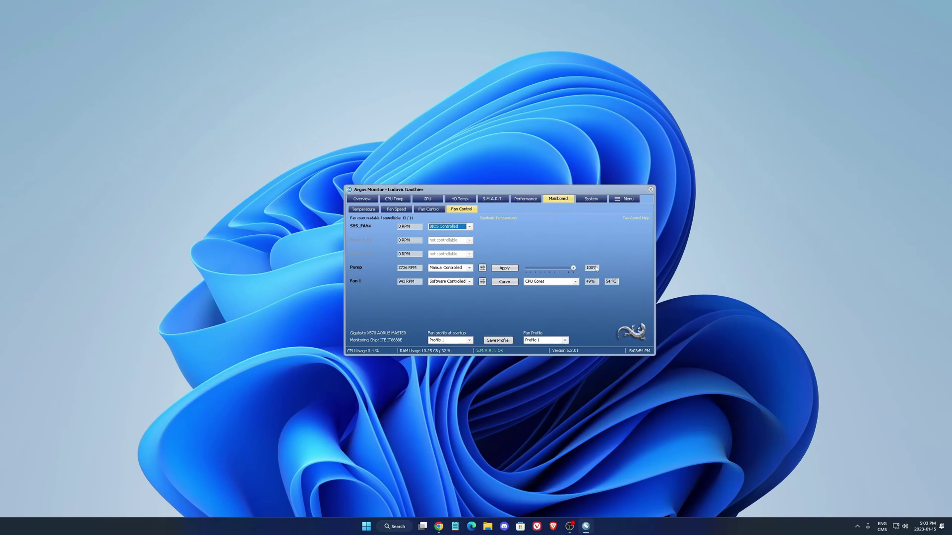
click(505, 281)
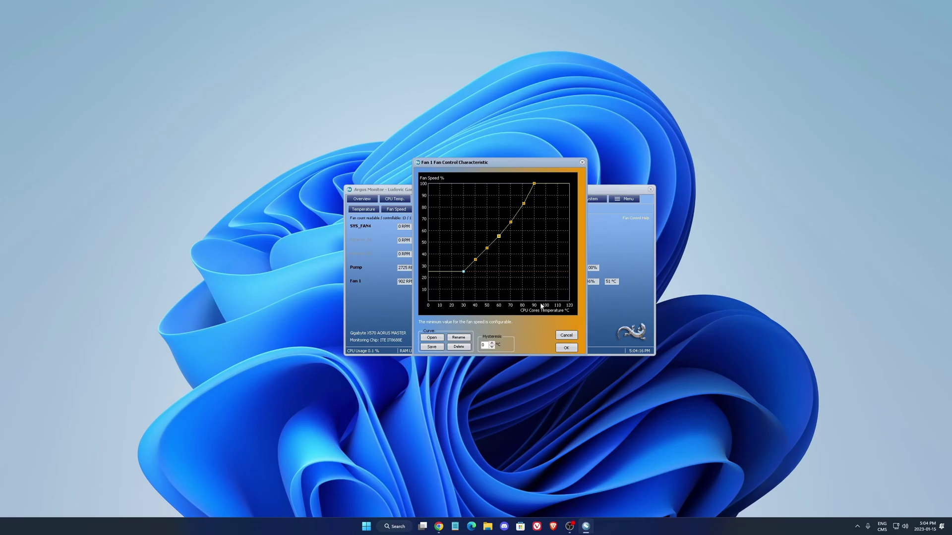
Accept Fan 1's fan control curve, returning to the Fan Control page at 46%
drag(508, 162, 518, 164)
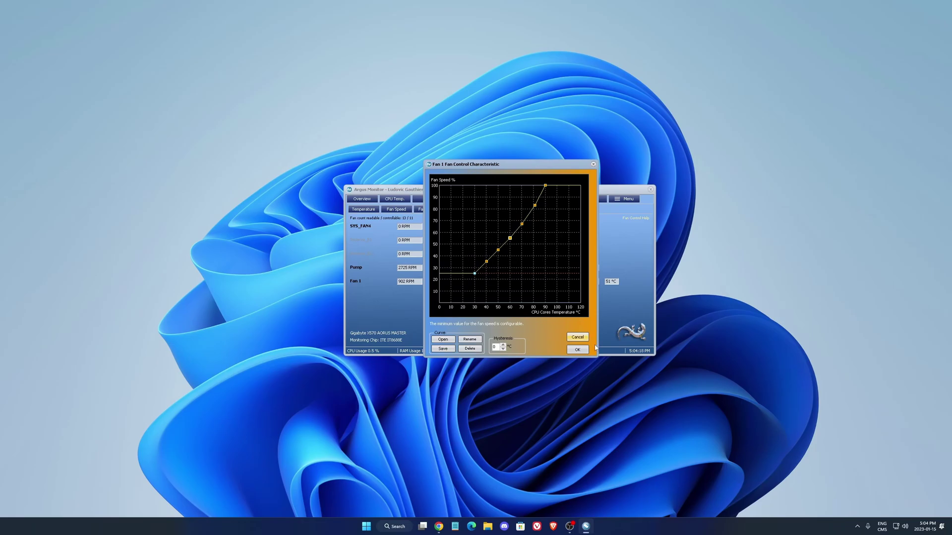
click(578, 350)
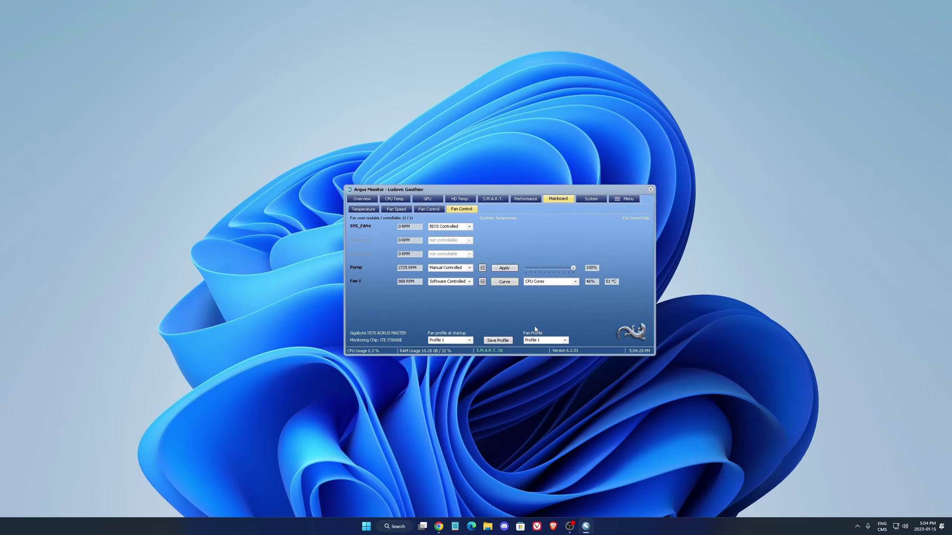
Open the Mainboard fan control page listing CPU_FAN and SYS_FAN1–SYS_FAN6 (SYS_FAN1 73%, SYS_FAN2 81%)
click(429, 208)
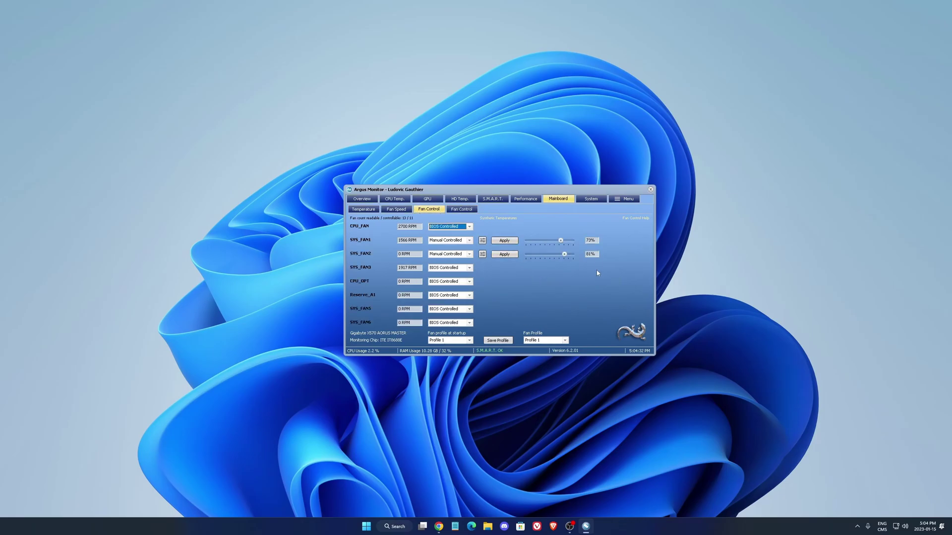